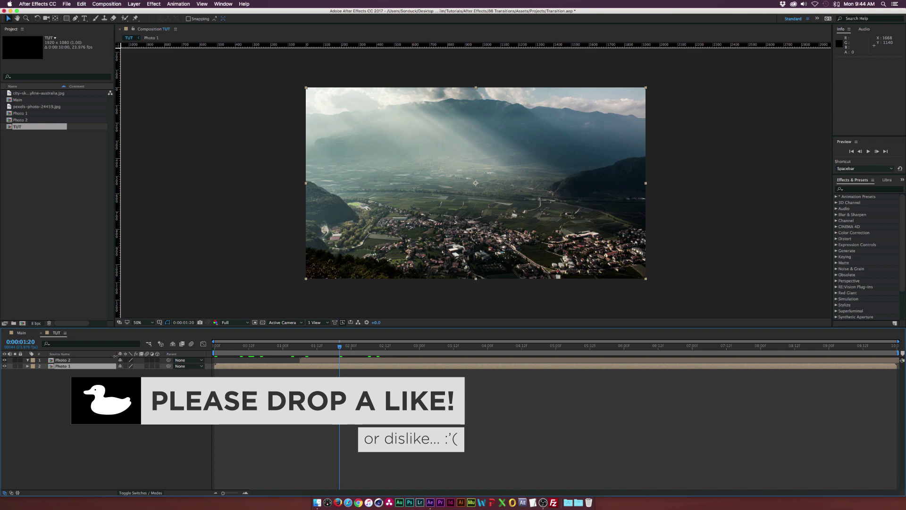
At 0:00:01:03, draw a tall, narrow vertical rectangle extending beyond the upper and lower edges of the frame.
{"action": "left_click", "coordinate": [299, 355]}
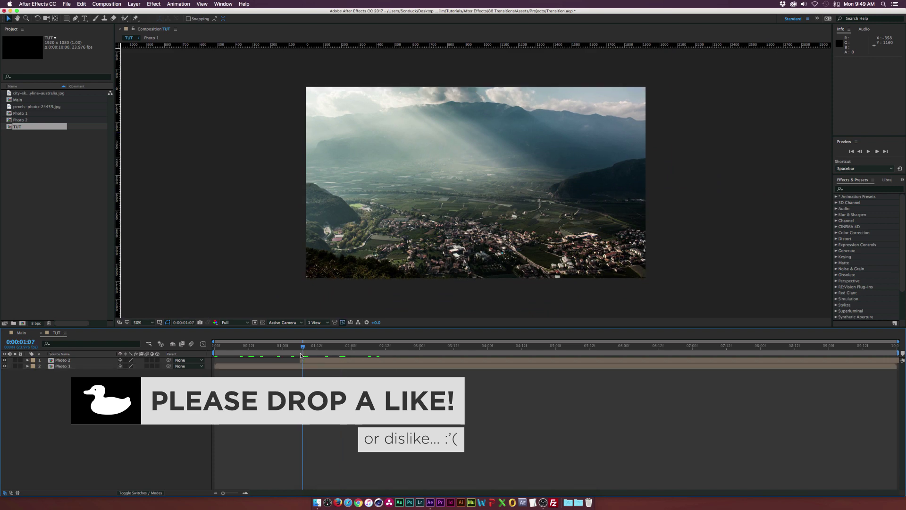
{"action": "mouse_move", "coordinate": [300, 355]}
{"action": "left_mouse_down"}
{"action": "mouse_move", "coordinate": [283, 355]}
{"action": "mouse_move", "coordinate": [325, 354]}
{"action": "mouse_move", "coordinate": [284, 355]}
{"action": "mouse_move", "coordinate": [318, 355]}
{"action": "mouse_move", "coordinate": [292, 355]}
{"action": "left_mouse_up"}
{"action": "left_click", "coordinate": [66, 18]}
{"action": "key", "text": "comma"}
{"action": "left_click_drag", "start_coordinate": [421, 289], "coordinate": [438, 52]}
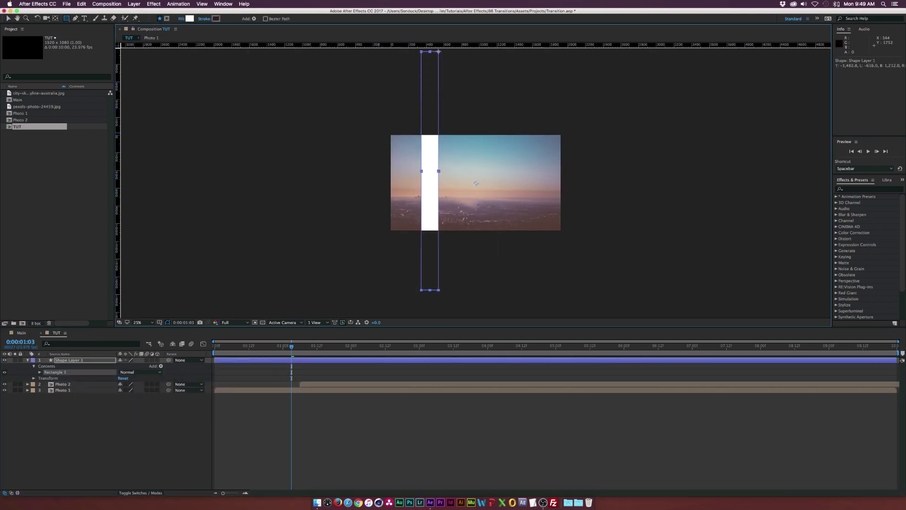
Change the rectangle's fill colour to orange, F49444.
{"action": "left_click", "coordinate": [190, 19]}
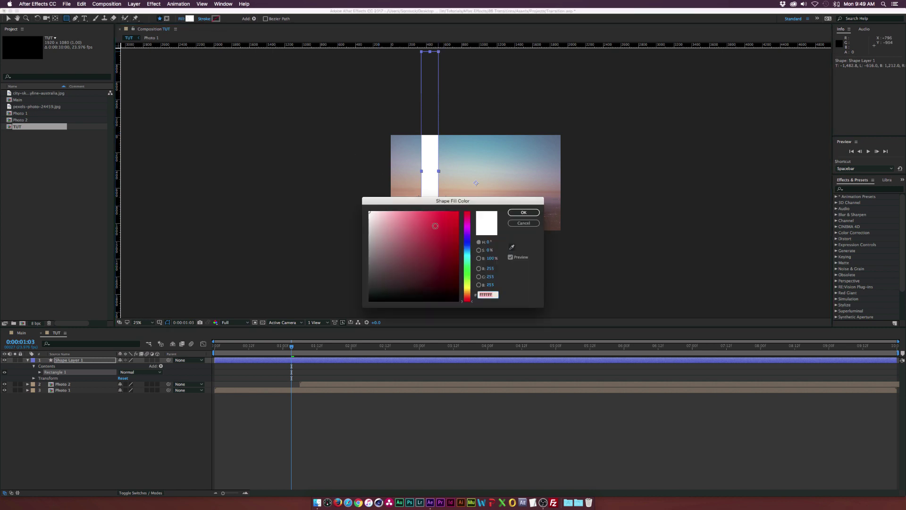
{"action": "left_click_drag", "start_coordinate": [467, 277], "coordinate": [468, 293]}
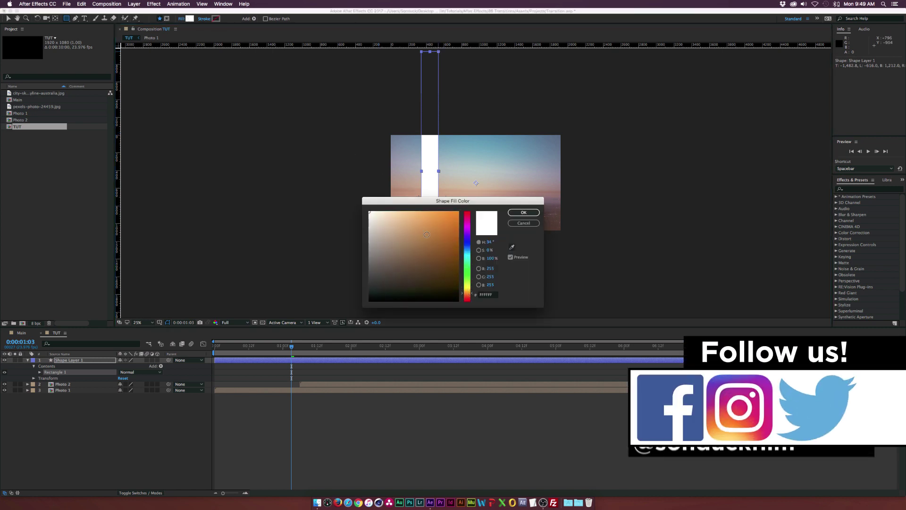
{"action": "left_click_drag", "start_coordinate": [427, 234], "coordinate": [434, 215]}
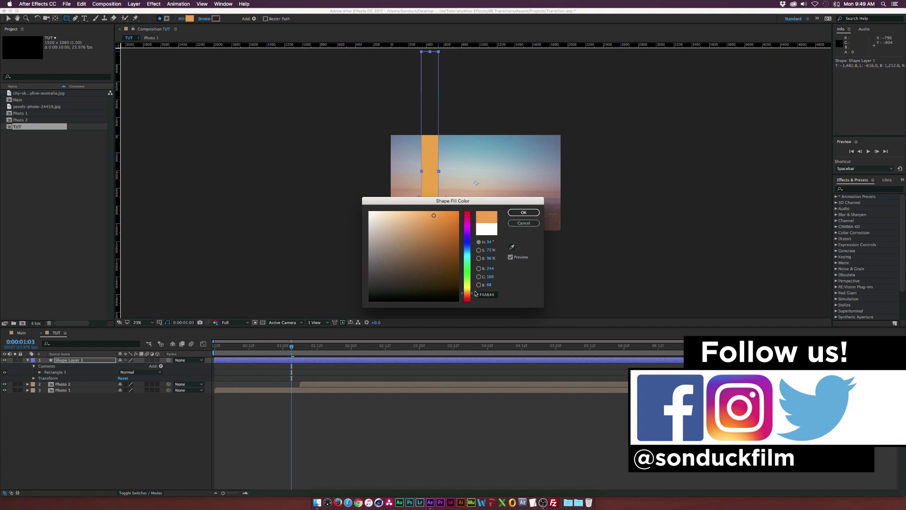
{"action": "left_click_drag", "start_coordinate": [467, 291], "coordinate": [468, 295]}
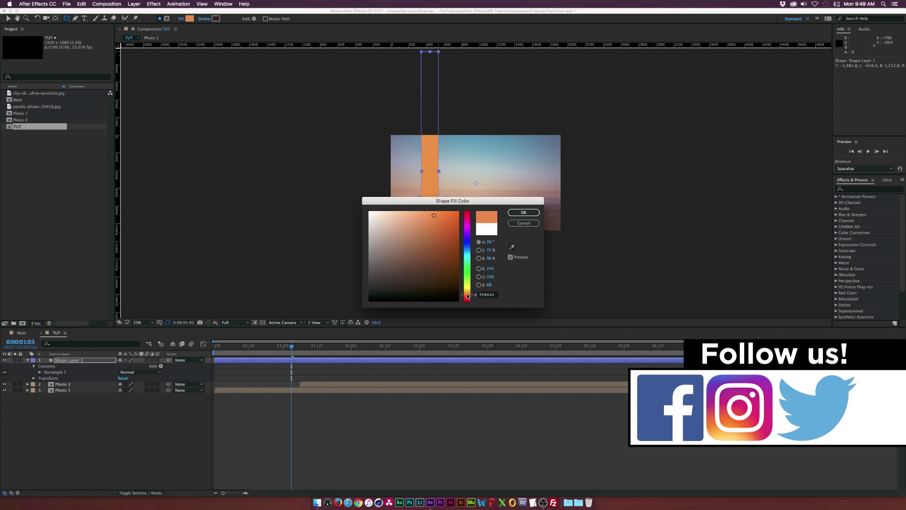
{"action": "left_click", "coordinate": [523, 212]}
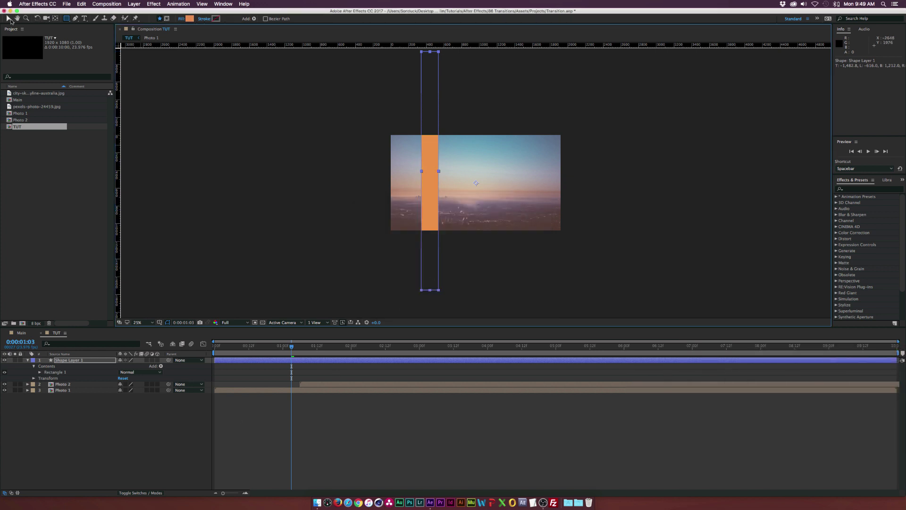
Rotate Rectangle 1 to 55° in its own transform properties, turning it into a diagonal bar.
{"action": "left_click", "coordinate": [40, 373]}
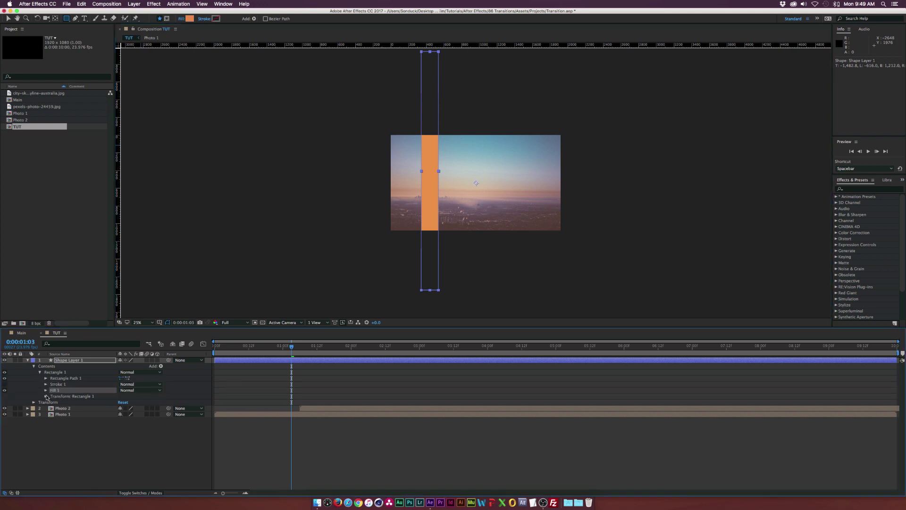
{"action": "left_click", "coordinate": [46, 396]}
{"action": "left_click_drag", "start_coordinate": [126, 435], "coordinate": [131, 435]}
{"action": "type", "text": "55"}
{"action": "key", "text": "Return"}
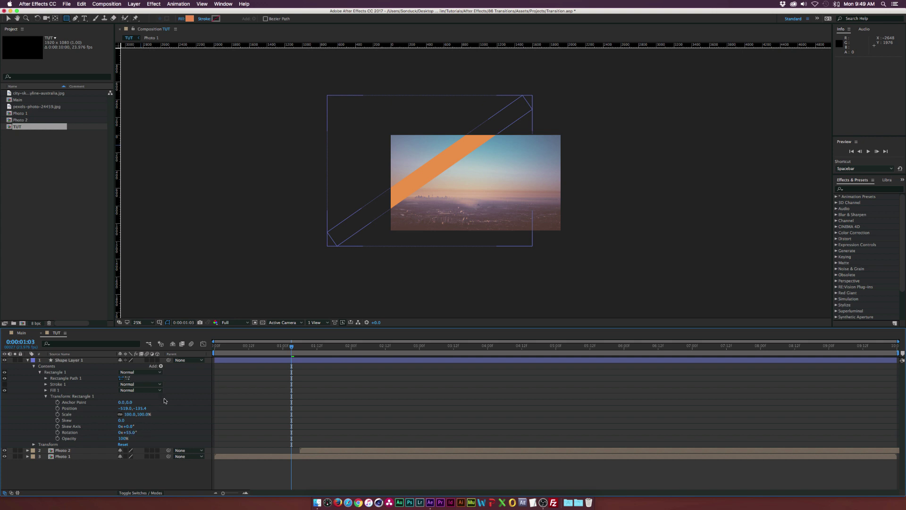
Keyframe Rectangle 1's Position from outside the frame's upper-left corner at 0:00:01:03 to outside its lower-right corner at 0:00:02:02.
{"action": "left_click", "coordinate": [8, 18]}
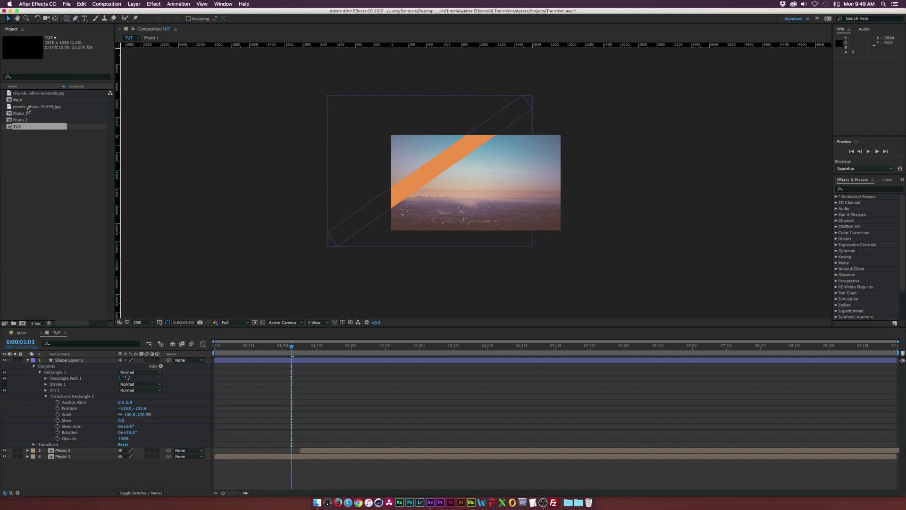
{"action": "left_click", "coordinate": [57, 409]}
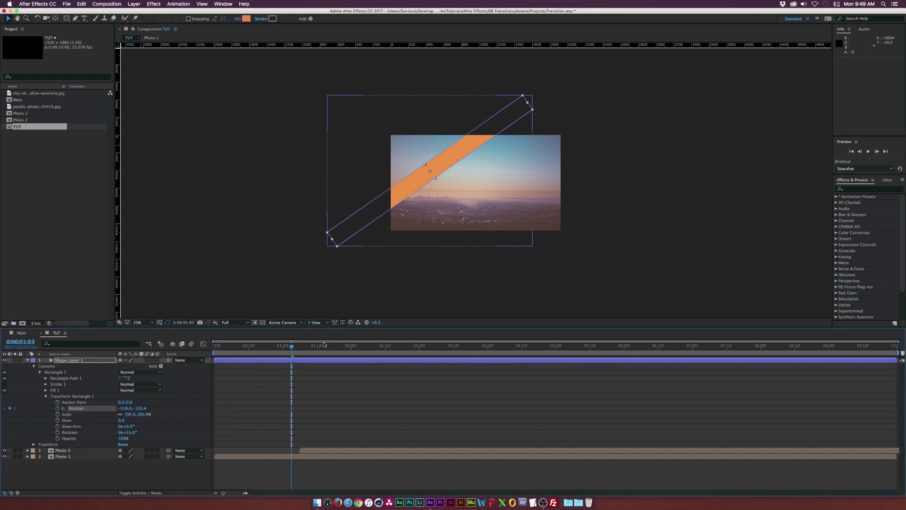
{"action": "left_click_drag", "start_coordinate": [415, 182], "coordinate": [371, 136]}
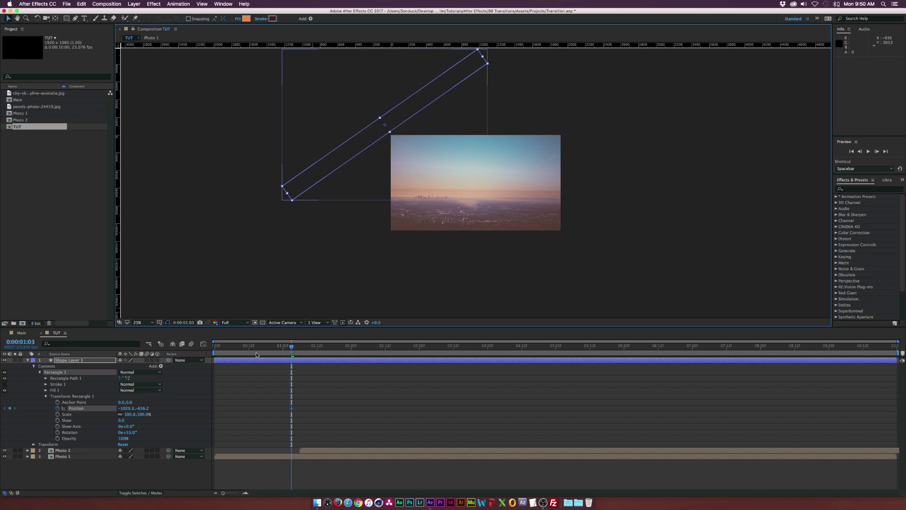
{"action": "left_click_drag", "start_coordinate": [220, 357], "coordinate": [361, 357]}
{"action": "left_click_drag", "start_coordinate": [407, 119], "coordinate": [580, 235]}
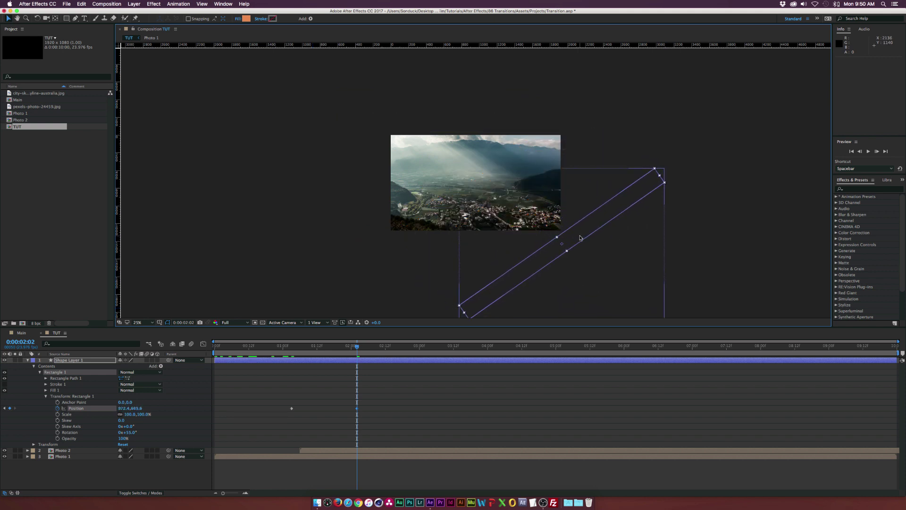
Slow the bar's sweep by moving its end Position keyframe to 0:00:02:15, and check the motion up to 0:00:02:00.
{"action": "left_click_drag", "start_coordinate": [357, 410], "coordinate": [393, 409]}
{"action": "left_click_drag", "start_coordinate": [317, 347], "coordinate": [348, 348]}
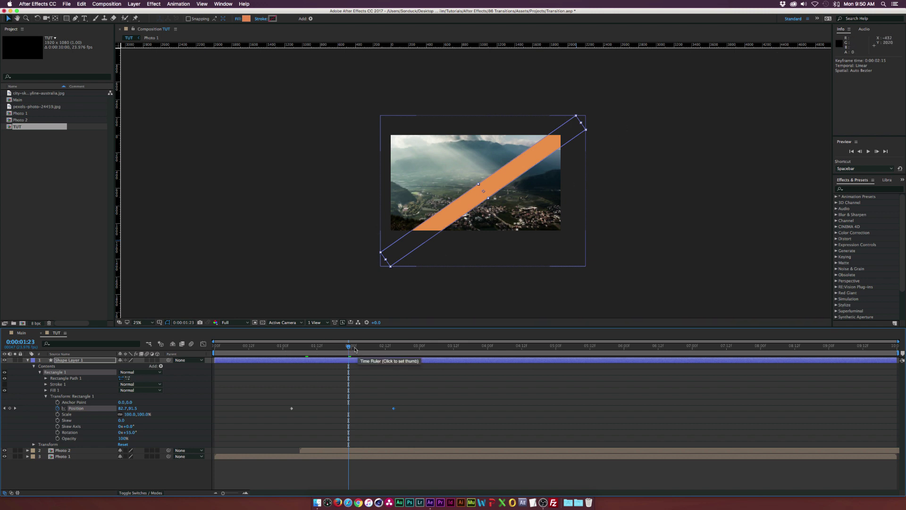
{"action": "mouse_move", "coordinate": [354, 353]}
{"action": "left_mouse_down"}
{"action": "mouse_move", "coordinate": [396, 350]}
{"action": "mouse_move", "coordinate": [354, 350]}
{"action": "left_mouse_up"}
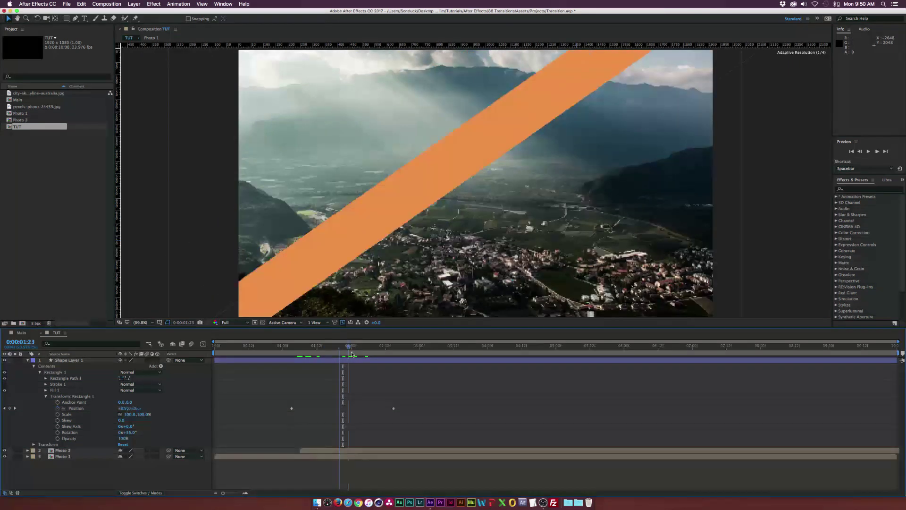
{"action": "left_click_drag", "start_coordinate": [342, 348], "coordinate": [351, 347]}
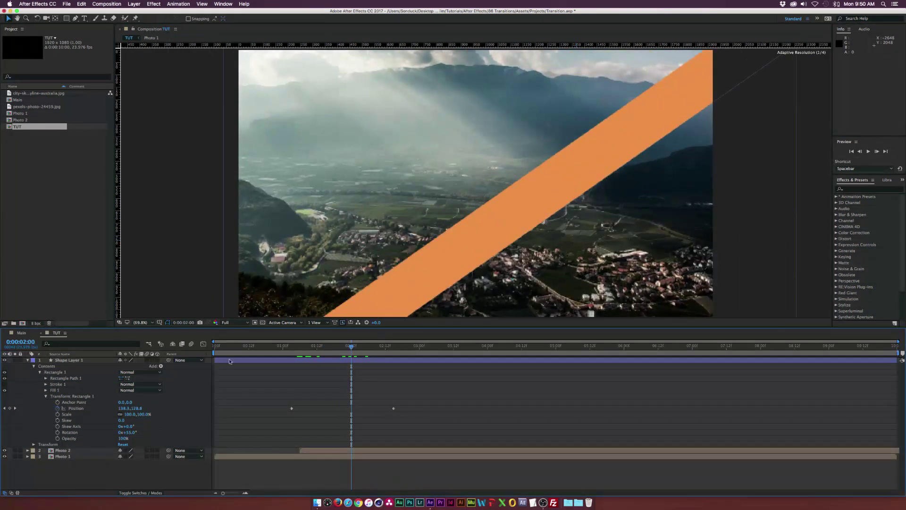
Duplicate Rectangle 1 and delay the copy's Position keyframes so its sweep ends at 0:00:02:18, trailing directly behind the original bar.
{"action": "left_click", "coordinate": [41, 373]}
{"action": "left_click", "coordinate": [55, 373]}
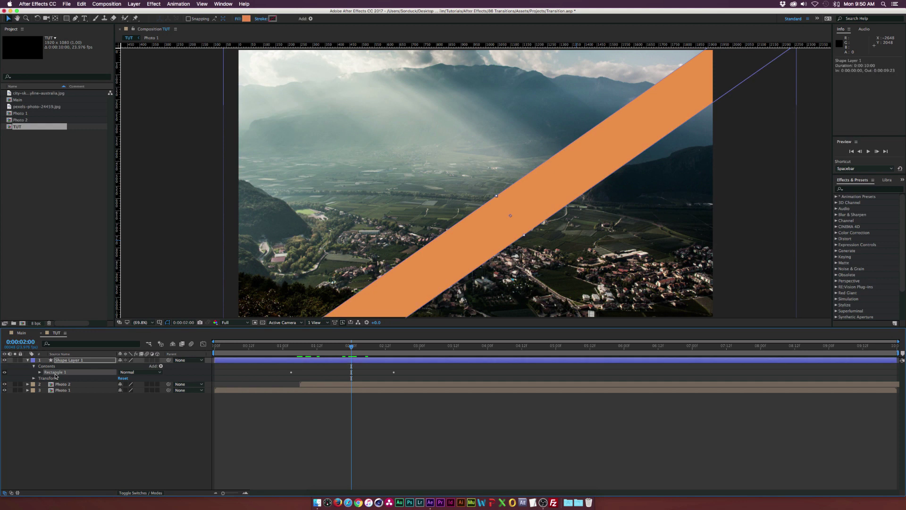
{"action": "key", "text": "super+d"}
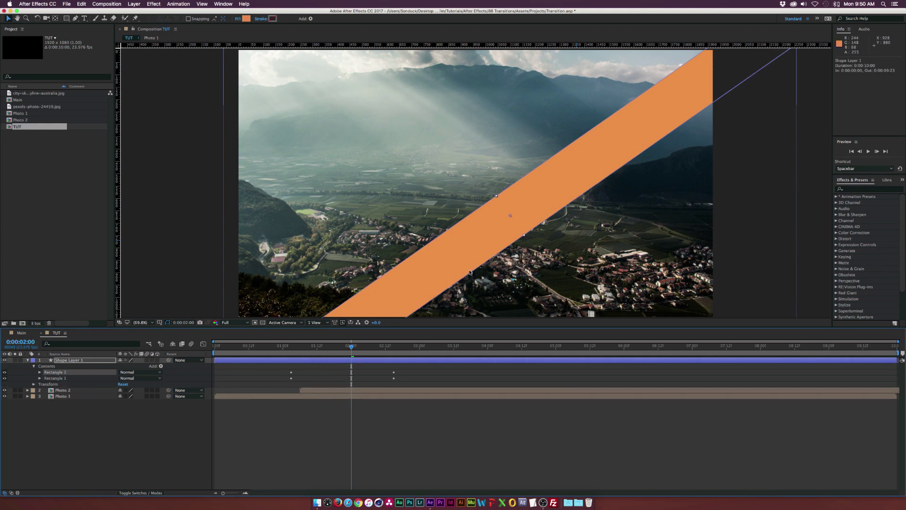
{"action": "left_click", "coordinate": [41, 372]}
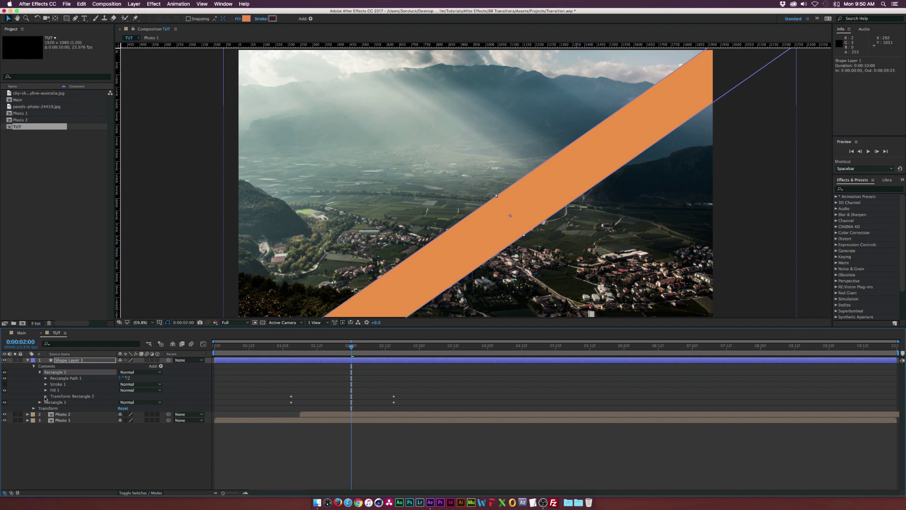
{"action": "left_click", "coordinate": [46, 397]}
{"action": "left_click_drag", "start_coordinate": [266, 400], "coordinate": [403, 410]}
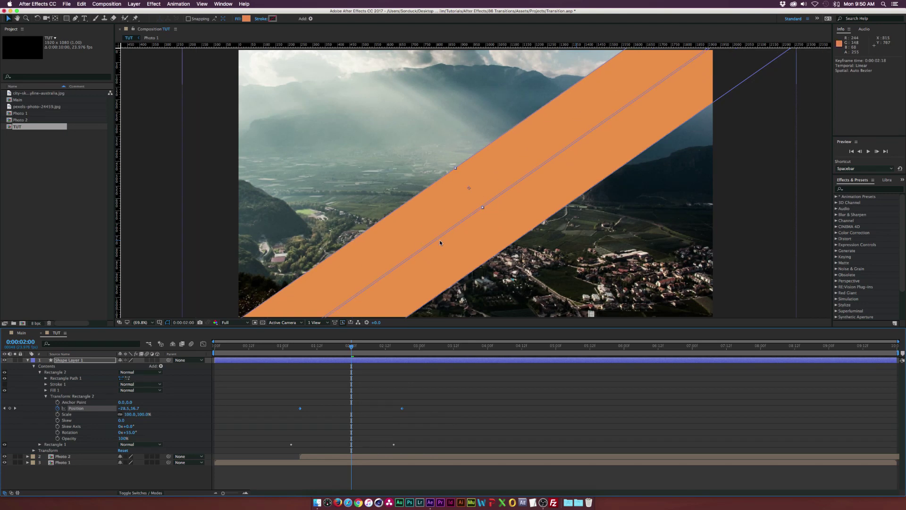
Fill Rectangle 2 with white, FFFFFF, and set its opacity to 40%.
{"action": "left_click", "coordinate": [246, 19]}
{"action": "left_click", "coordinate": [369, 212]}
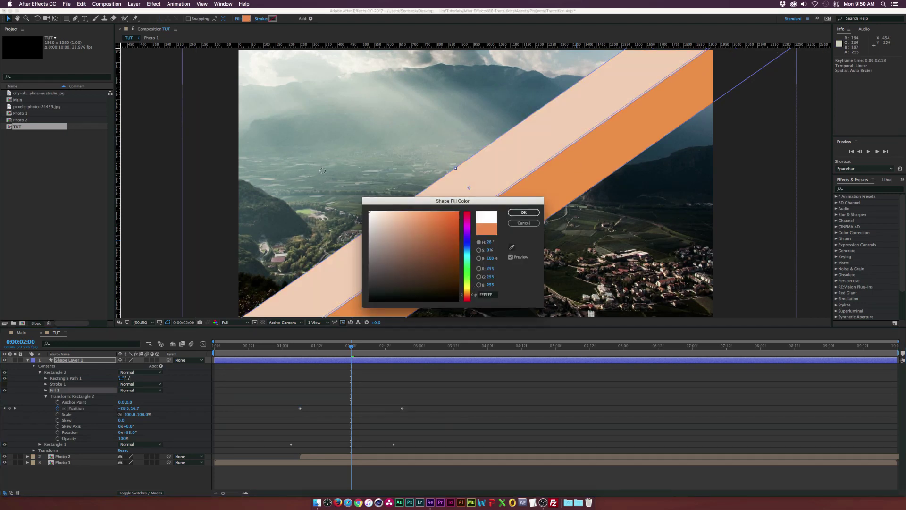
{"action": "left_click", "coordinate": [516, 212]}
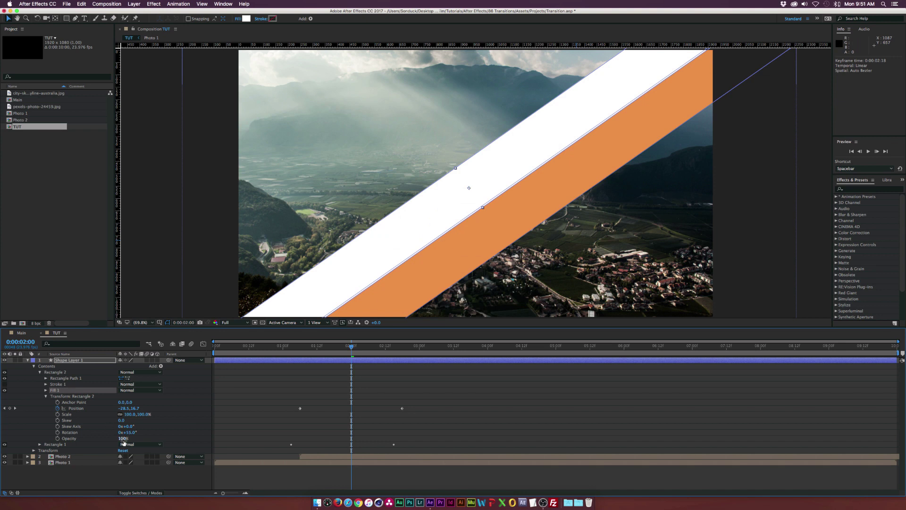
{"action": "left_click", "coordinate": [152, 424]}
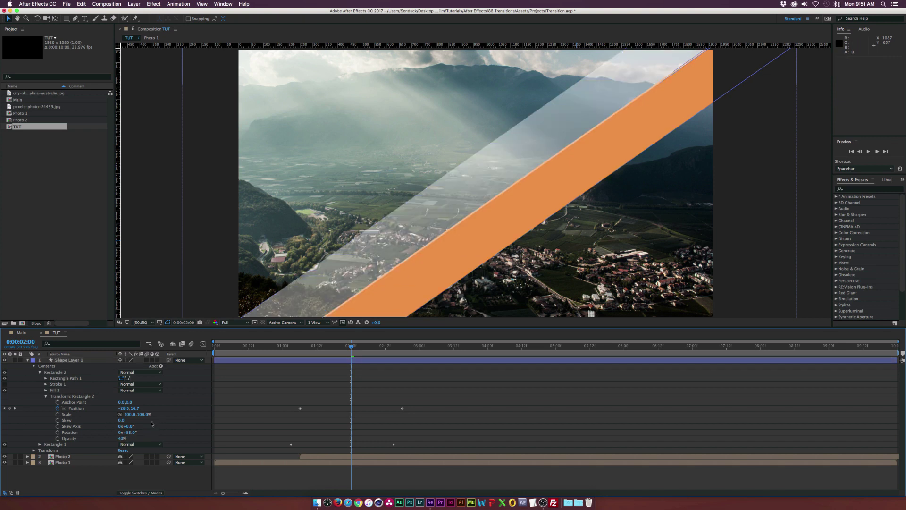
Place the semi-transparent white Rectangle 2 beneath the orange Rectangle 1 in the shape layer's stacking order.
{"action": "left_click", "coordinate": [39, 373]}
{"action": "left_click_drag", "start_coordinate": [59, 372], "coordinate": [59, 381]}
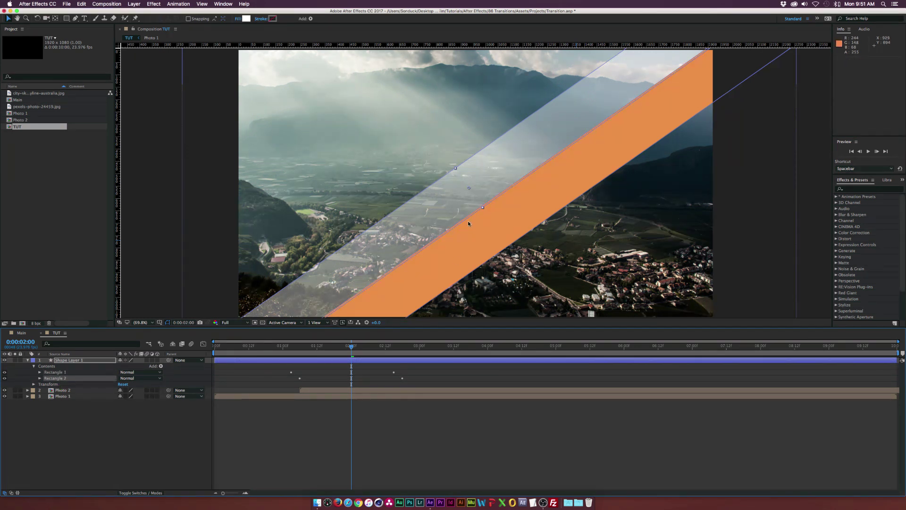
{"action": "left_click", "coordinate": [203, 409]}
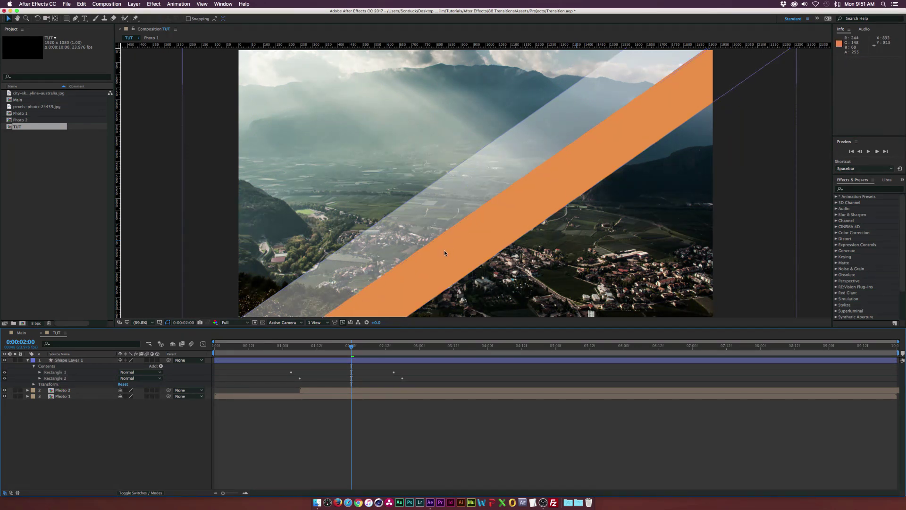
Duplicate the orange Rectangle 1 and delay the copy's Position keyframes to end at 0:00:02:21, placing it behind the white bar.
{"action": "left_click", "coordinate": [59, 374]}
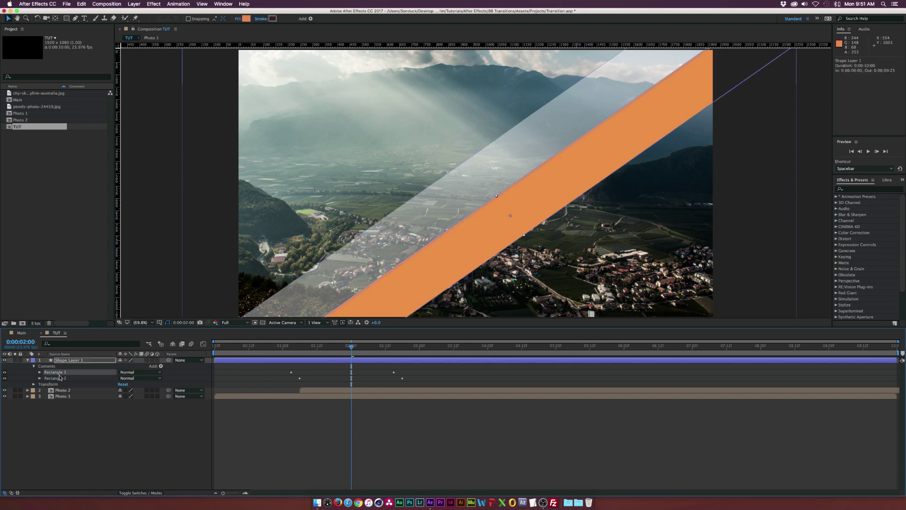
{"action": "key", "text": "super+d"}
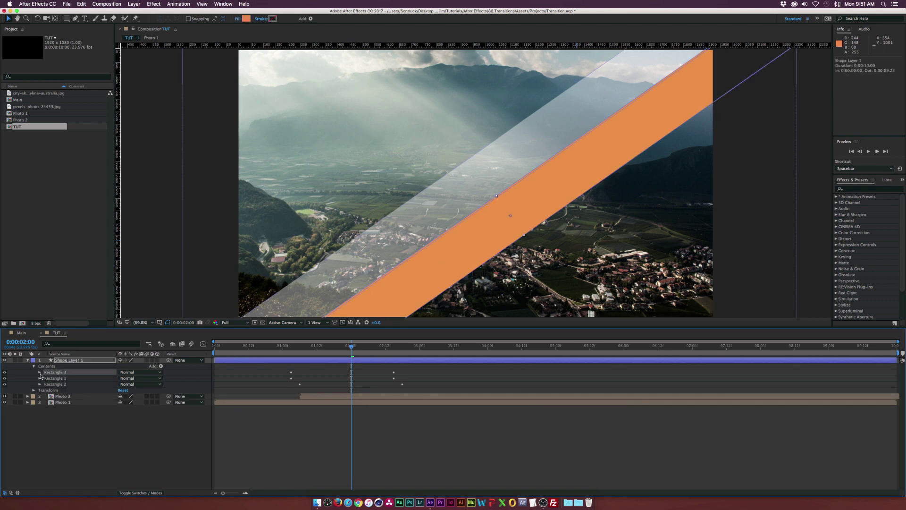
{"action": "left_click", "coordinate": [39, 372]}
{"action": "left_click", "coordinate": [46, 396]}
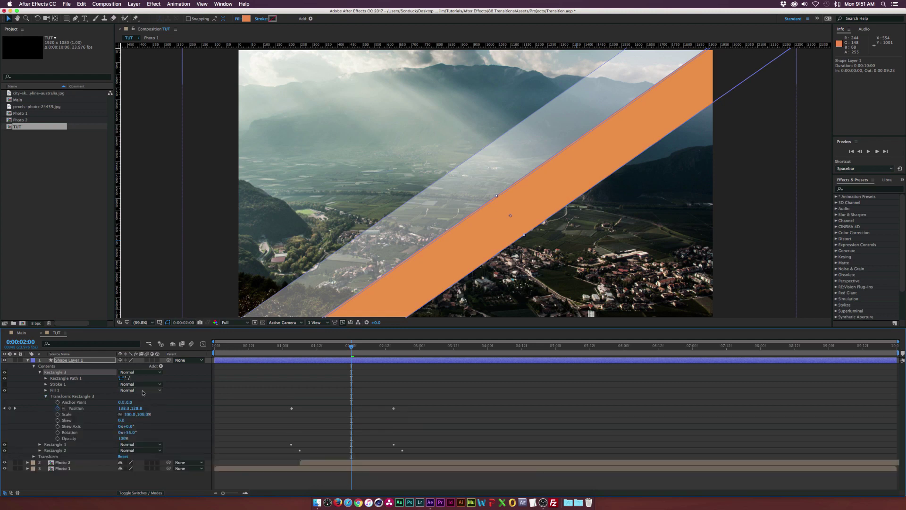
{"action": "left_click_drag", "start_coordinate": [268, 409], "coordinate": [410, 409]}
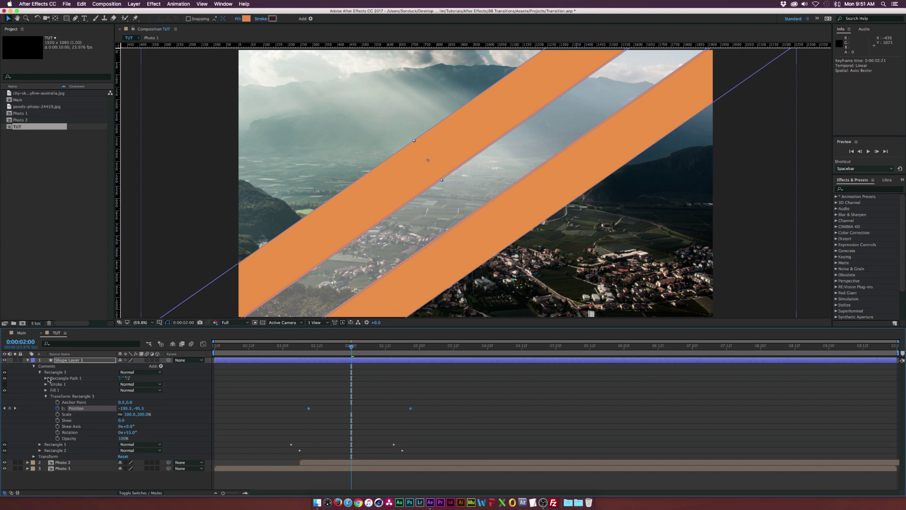
Narrow Rectangle 3 to about 65% of its width and shift its Position keyframes to end at 0:00:02:20, closing the gap.
{"action": "left_click_drag", "start_coordinate": [414, 143], "coordinate": [420, 147]}
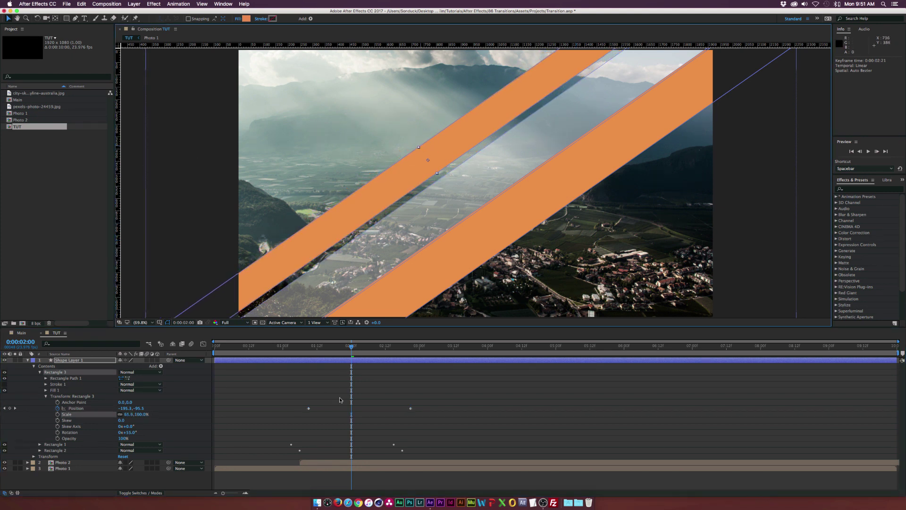
{"action": "left_click_drag", "start_coordinate": [293, 404], "coordinate": [409, 409]}
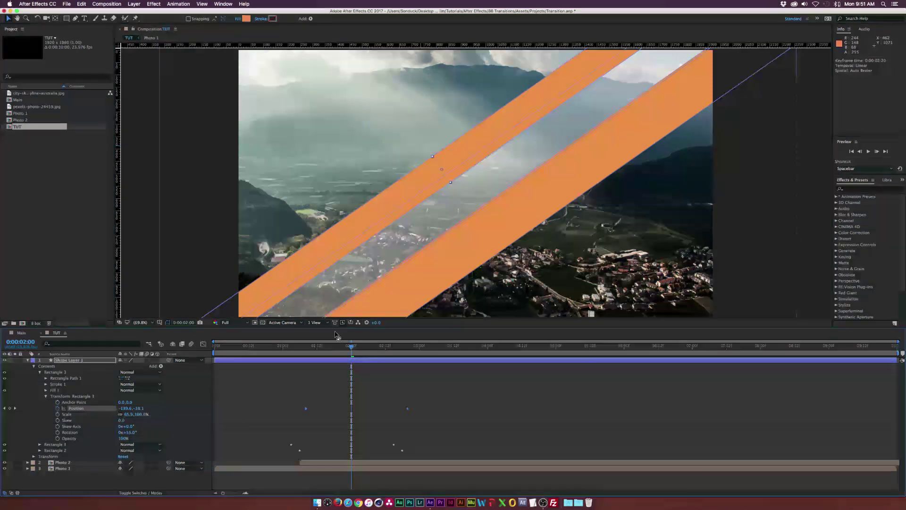
{"action": "mouse_move", "coordinate": [327, 351]}
{"action": "left_mouse_down"}
{"action": "mouse_move", "coordinate": [303, 352]}
{"action": "mouse_move", "coordinate": [405, 362]}
{"action": "mouse_move", "coordinate": [321, 366]}
{"action": "mouse_move", "coordinate": [332, 366]}
{"action": "left_mouse_up"}
{"action": "left_click", "coordinate": [40, 372]}
Duplicate the white Rectangle 2 and delay the copy's Position keyframes so its sweep ends at 0:00:02:22.
{"action": "left_click", "coordinate": [51, 384]}
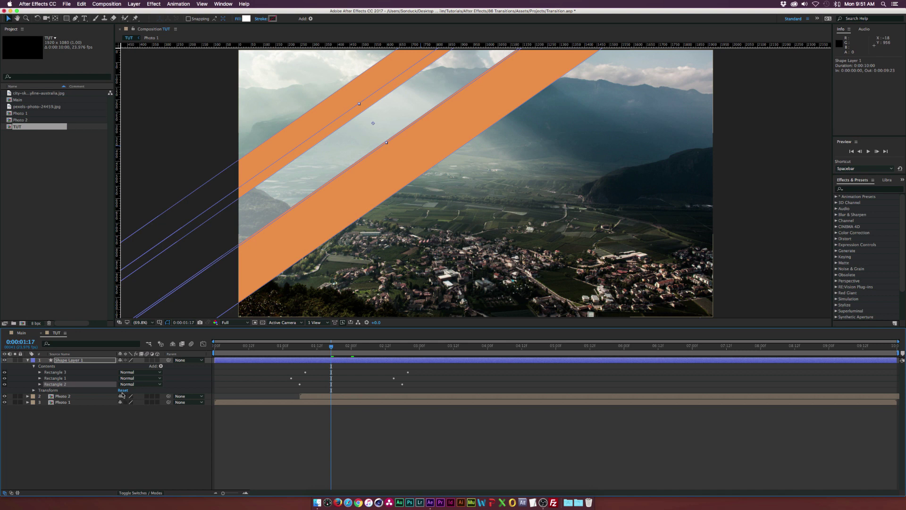
{"action": "key", "text": "super+d"}
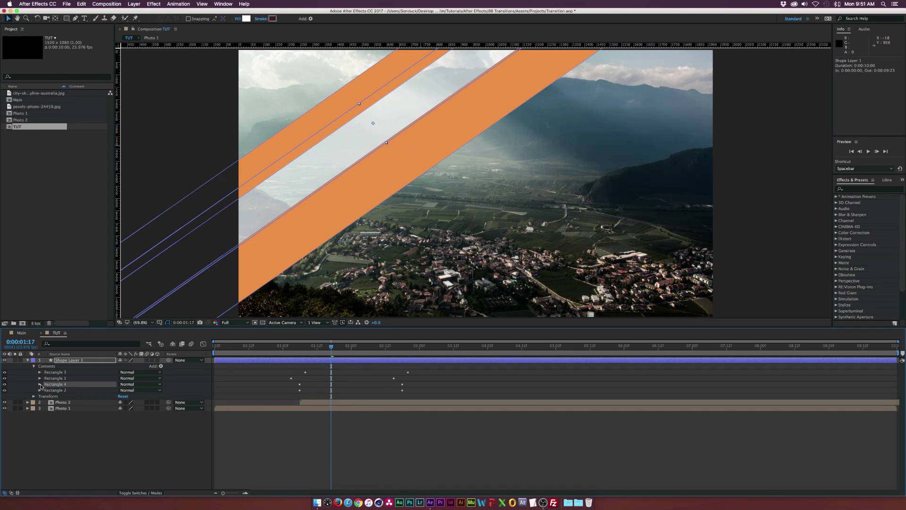
{"action": "left_click", "coordinate": [40, 384]}
{"action": "left_click", "coordinate": [45, 408]}
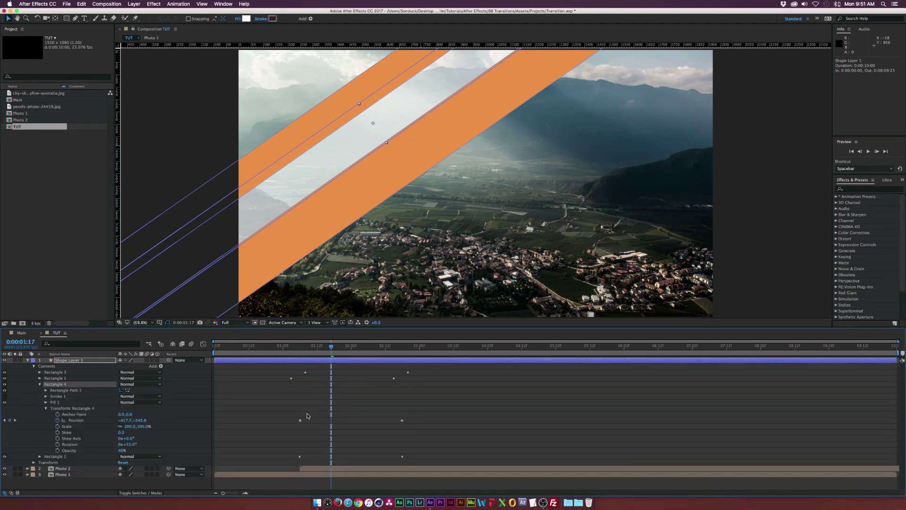
{"action": "left_click_drag", "start_coordinate": [292, 416], "coordinate": [415, 420]}
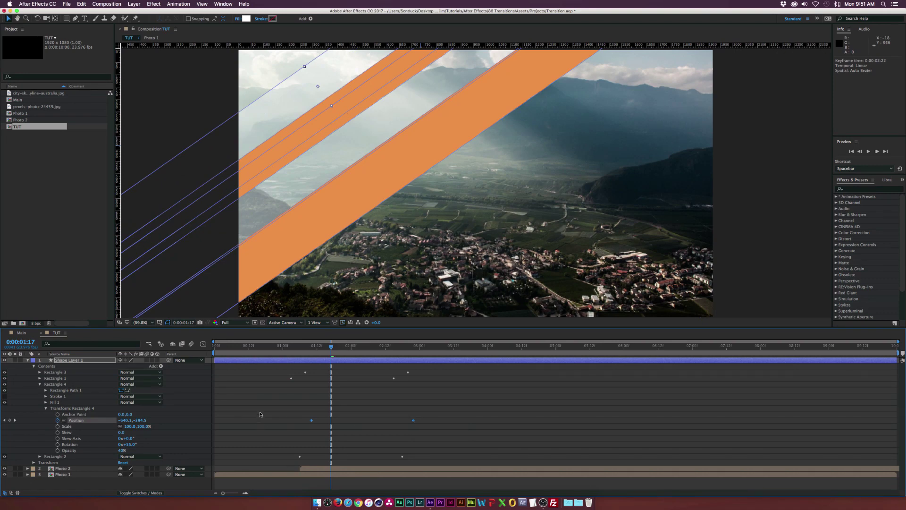
Widen the white Rectangle 4 to about 147.5% of its width and delay its Position keyframes to end at 0:00:02:23.
{"action": "mouse_move", "coordinate": [349, 351]}
{"action": "left_mouse_down"}
{"action": "mouse_move", "coordinate": [363, 350]}
{"action": "mouse_move", "coordinate": [351, 348]}
{"action": "left_mouse_up"}
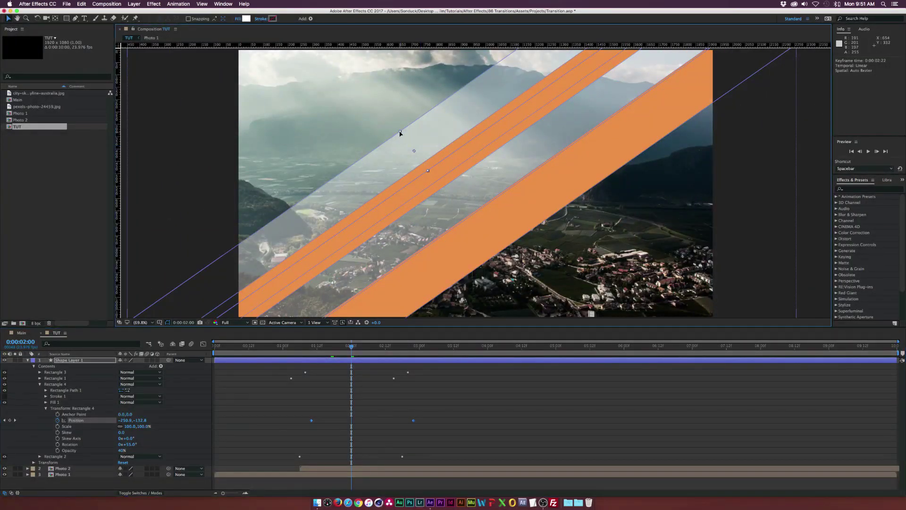
{"action": "left_click_drag", "start_coordinate": [399, 133], "coordinate": [394, 121]}
{"action": "left_click_drag", "start_coordinate": [462, 425], "coordinate": [299, 417]}
{"action": "left_click_drag", "start_coordinate": [414, 423], "coordinate": [417, 423]}
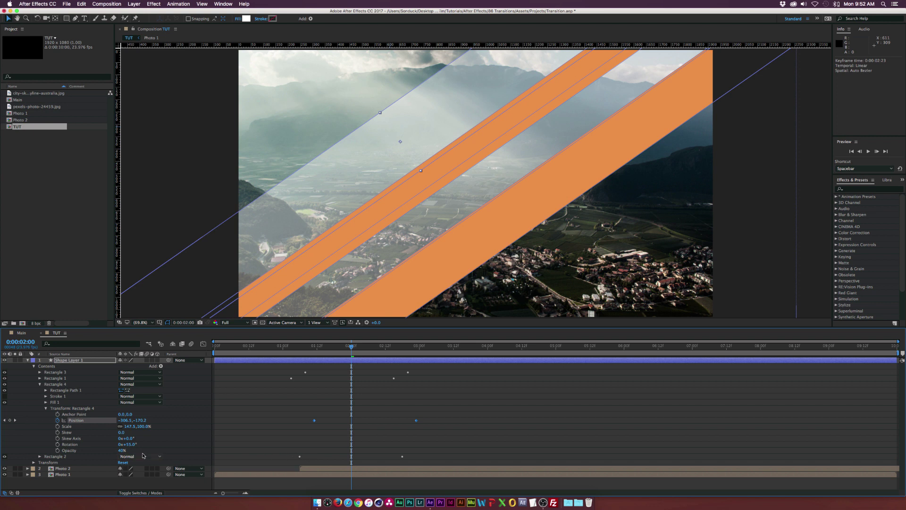
Set Rectangle 4's opacity to 62% and collapse its properties.
{"action": "left_click_drag", "start_coordinate": [122, 450], "coordinate": [131, 451]}
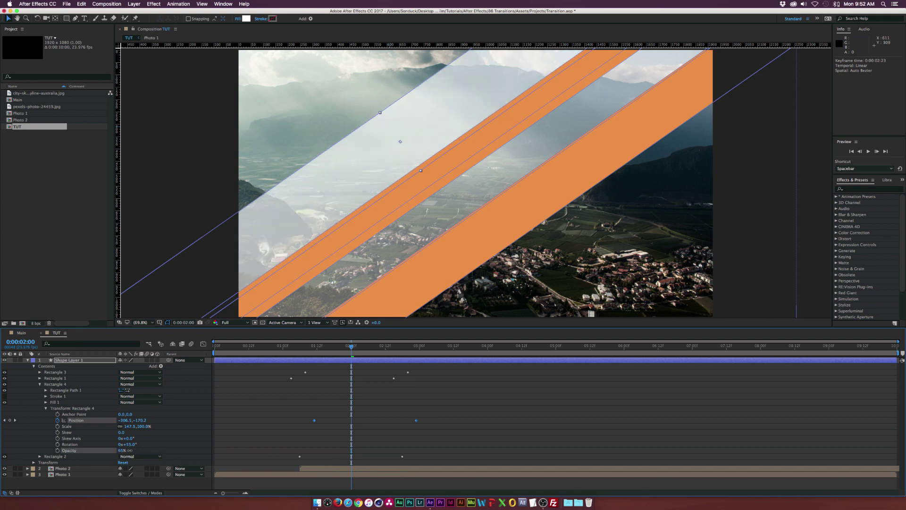
{"action": "left_click", "coordinate": [195, 437]}
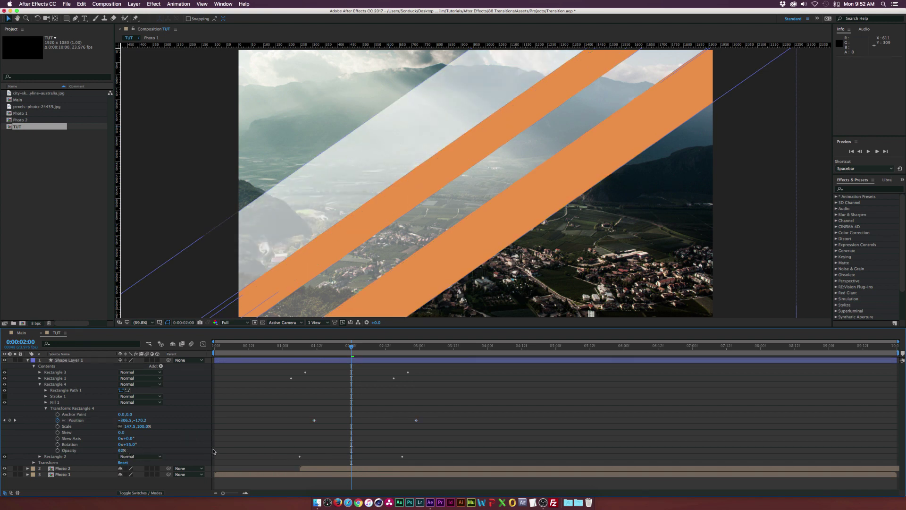
{"action": "left_click", "coordinate": [40, 384]}
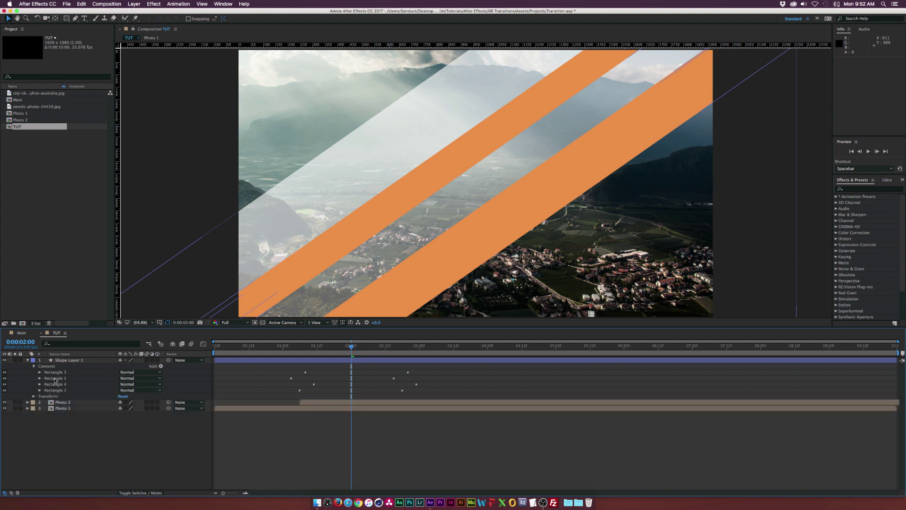
Duplicate the narrow orange Rectangle 3 inside Shape Layer 1 to create another orange bar.
{"action": "left_click", "coordinate": [278, 283]}
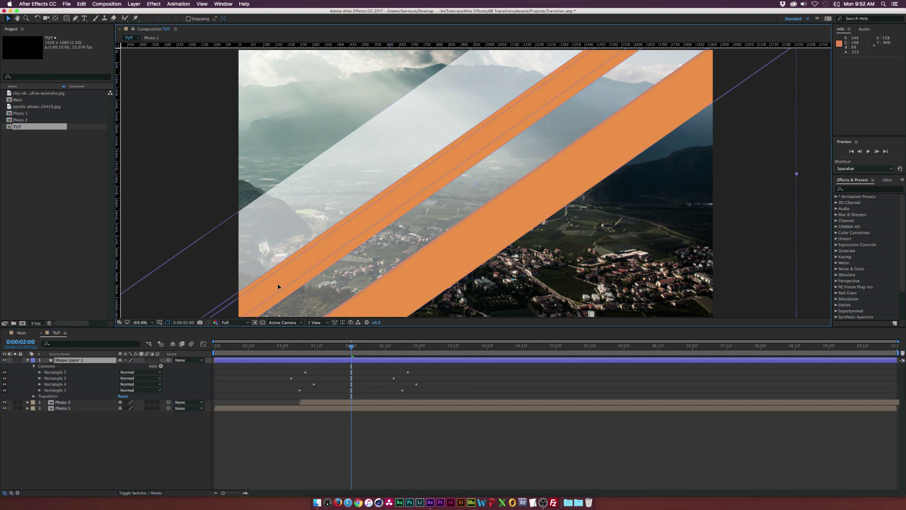
{"action": "left_click", "coordinate": [48, 372]}
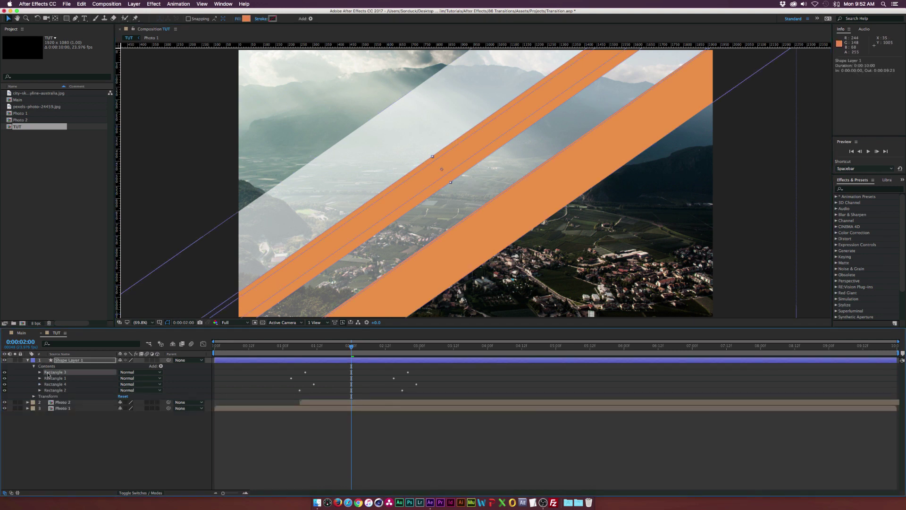
{"action": "key", "text": "super+d"}
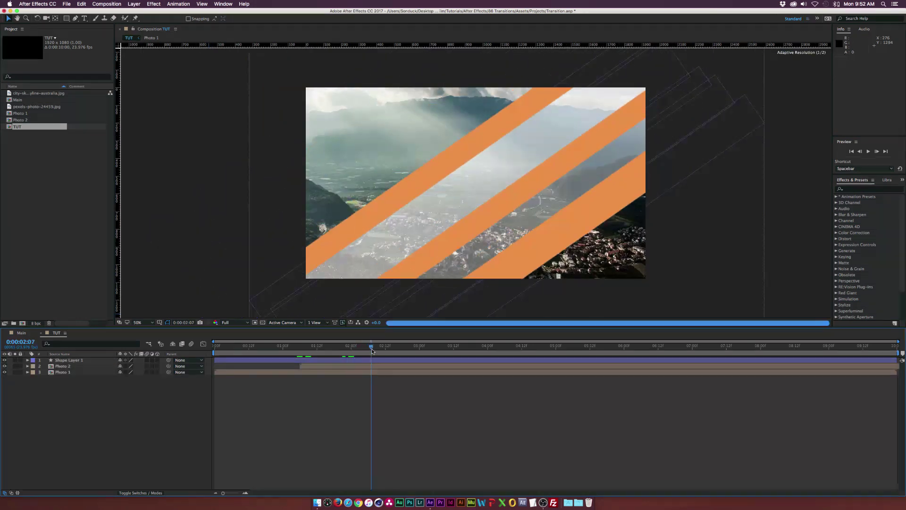
Scrub through the timeline to review the striped bars sweeping across the frame.
{"action": "left_click_drag", "start_coordinate": [397, 353], "coordinate": [420, 356]}
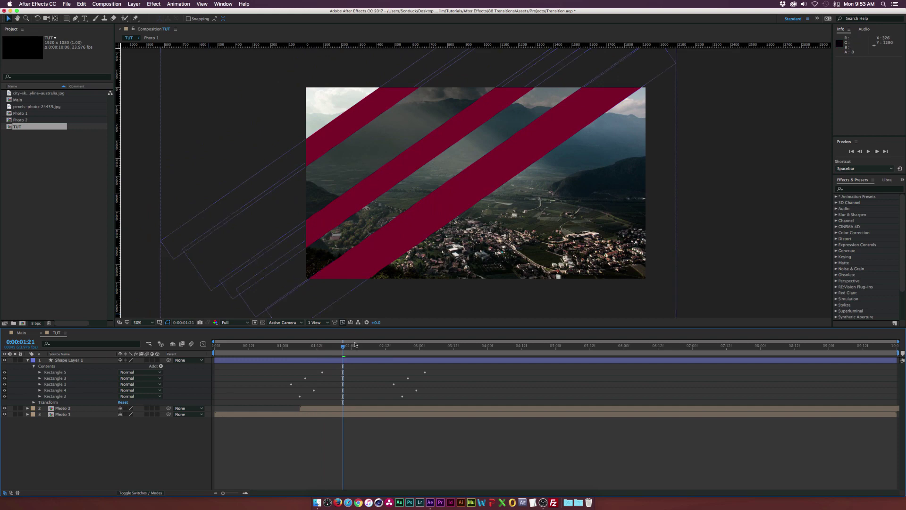
{"action": "mouse_move", "coordinate": [353, 351]}
{"action": "left_mouse_down"}
{"action": "mouse_move", "coordinate": [372, 352]}
{"action": "mouse_move", "coordinate": [348, 352]}
{"action": "left_mouse_up"}
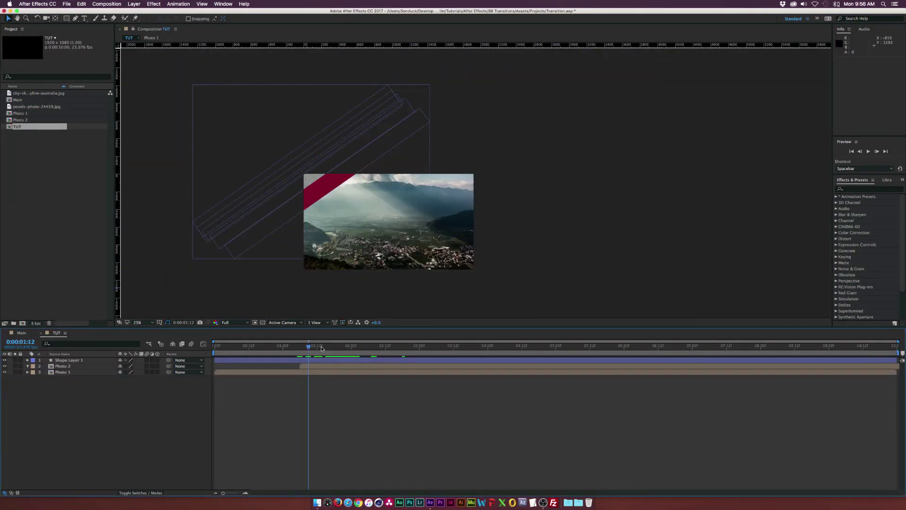
{"action": "left_click_drag", "start_coordinate": [307, 336], "coordinate": [342, 336]}
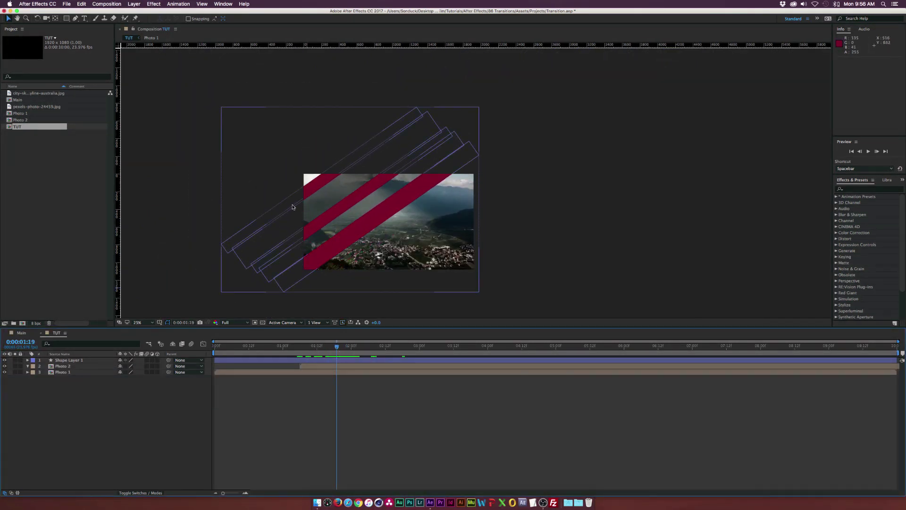
Set up the Pen tool to create a mask on Shape Layer 1 instead of a new shape.
{"action": "left_click", "coordinate": [76, 18]}
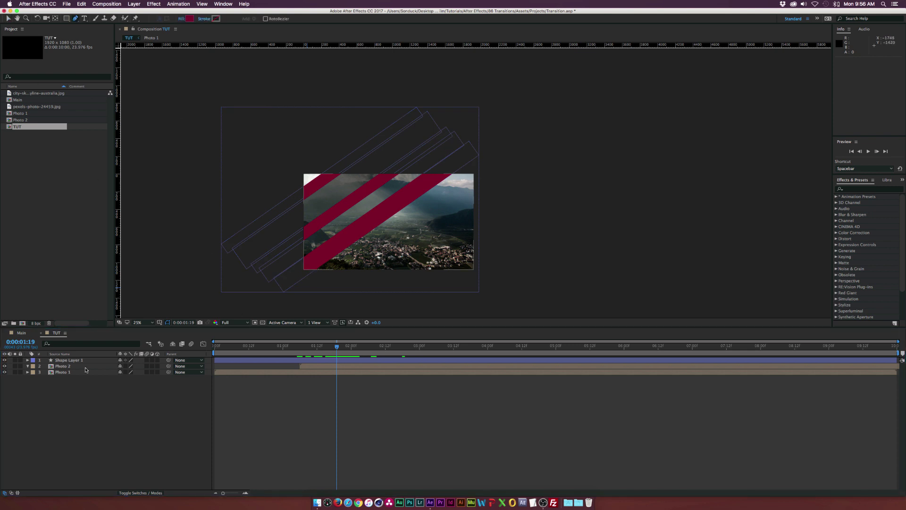
{"action": "left_click", "coordinate": [71, 360]}
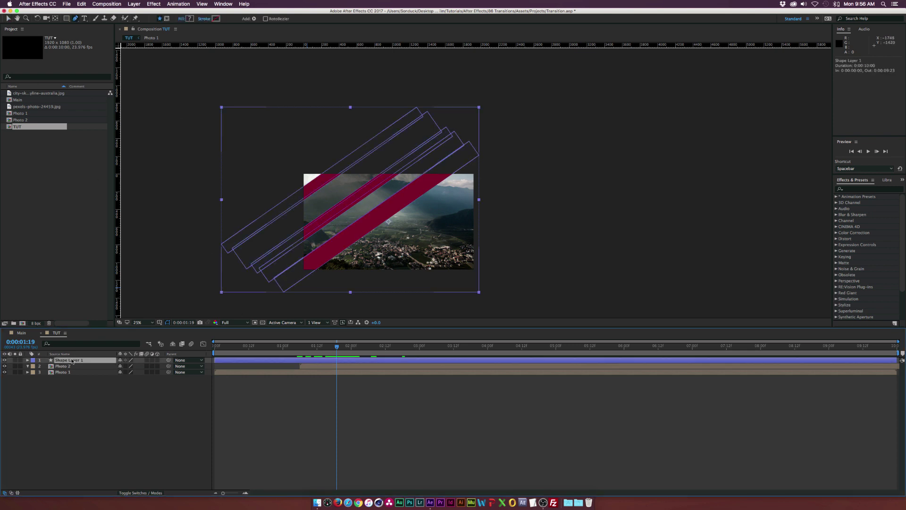
{"action": "left_click", "coordinate": [167, 19]}
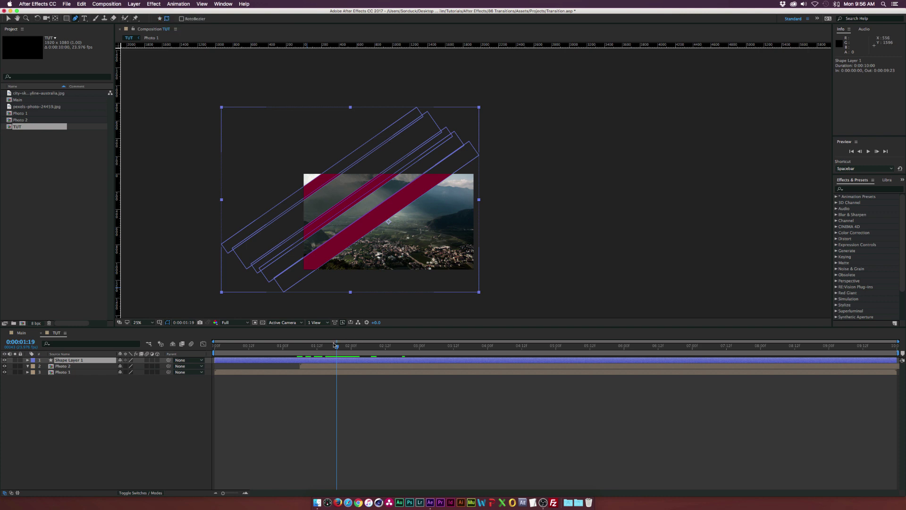
At 0:00:01:13, draw the mask's diagonal edge from the frame's lower-left corner to its upper-right corner.
{"action": "left_click_drag", "start_coordinate": [333, 346], "coordinate": [320, 349]}
{"action": "scroll", "coordinate": [320, 240], "scroll_direction": "up", "scroll_amount": 2}
{"action": "left_click_drag", "start_coordinate": [403, 195], "coordinate": [574, 105]}
{"action": "left_click_drag", "start_coordinate": [361, 182], "coordinate": [395, 145]}
{"action": "scroll", "coordinate": [348, 226], "scroll_direction": "up", "scroll_amount": 1}
{"action": "scroll", "coordinate": [348, 226], "scroll_direction": "up", "scroll_amount": 1}
{"action": "left_click_drag", "start_coordinate": [238, 257], "coordinate": [215, 257]}
{"action": "left_click", "coordinate": [325, 219]}
{"action": "left_click_drag", "start_coordinate": [533, 127], "coordinate": [277, 302]}
{"action": "left_click_drag", "start_coordinate": [468, 89], "coordinate": [374, 202]}
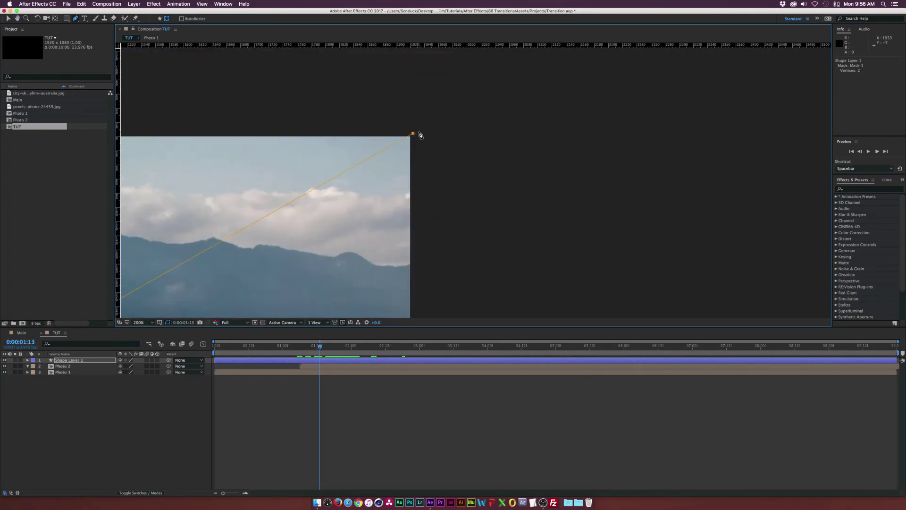
{"action": "key", "text": "v"}
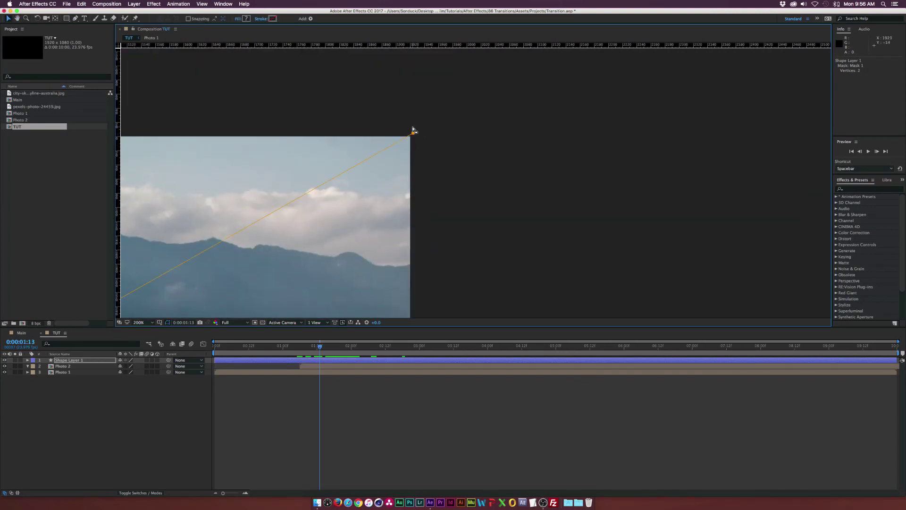
{"action": "key", "text": "g"}
{"action": "scroll", "coordinate": [371, 138], "scroll_direction": "down", "scroll_amount": 3}
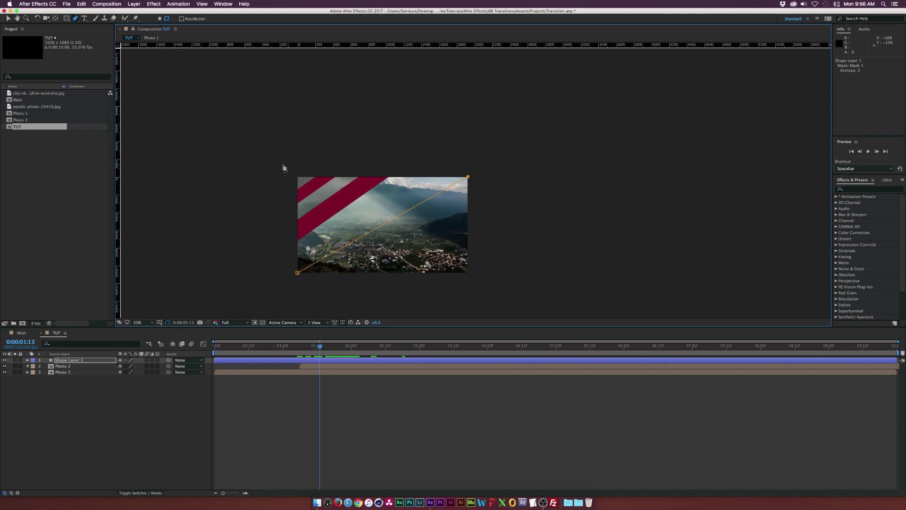
Close Shape Layer 1's mask around the upper-left half of the frame, keeping the remaining vertices outside its edges.
{"action": "left_click", "coordinate": [279, 165]}
{"action": "left_click", "coordinate": [266, 258]}
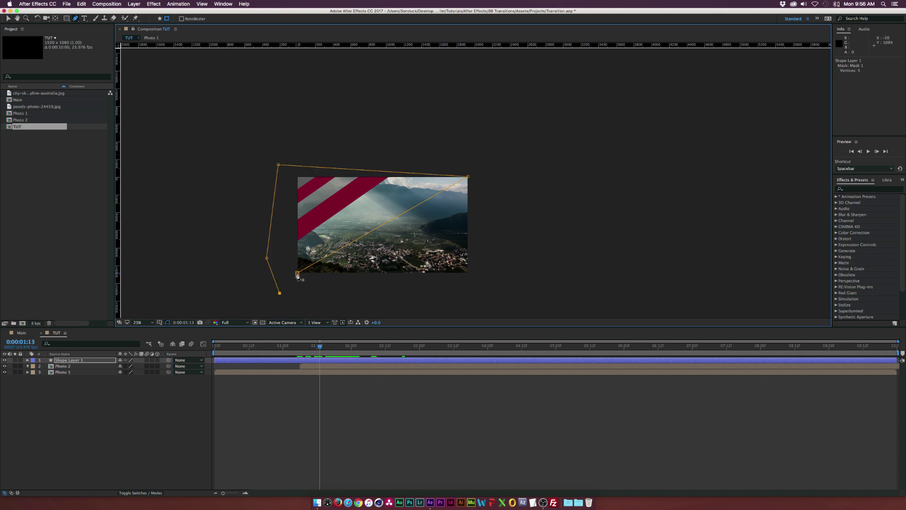
{"action": "left_click_drag", "start_coordinate": [320, 352], "coordinate": [383, 355]}
Set the Rotation of every rectangle in Shape Layer 1 to 60°.
{"action": "left_click", "coordinate": [88, 361]}
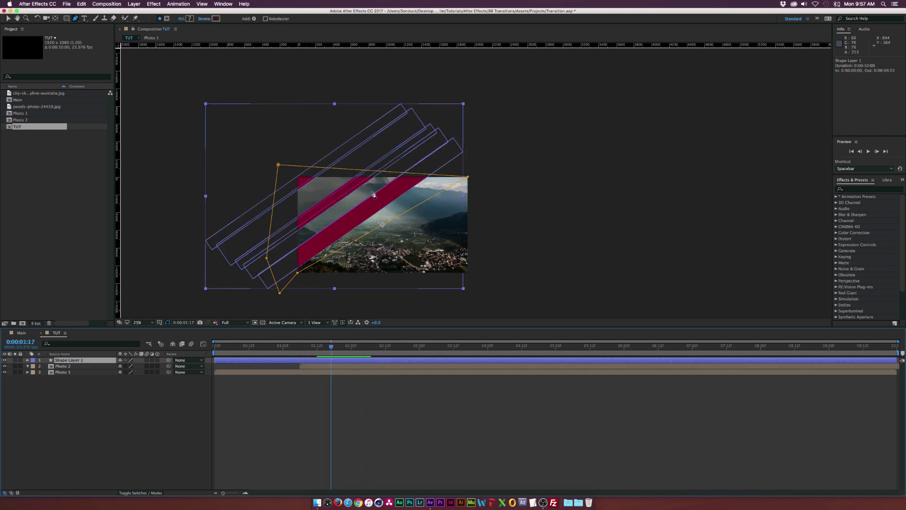
{"action": "key", "text": "u"}
{"action": "key", "text": "u"}
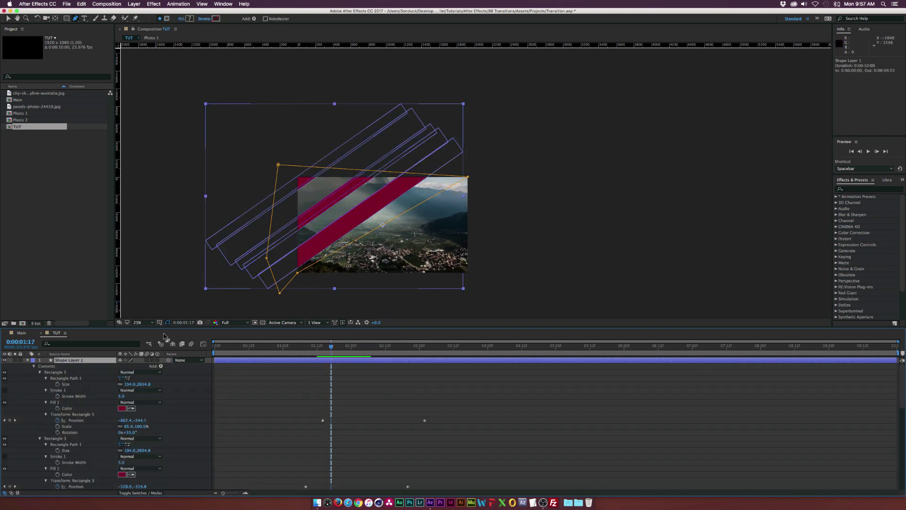
{"action": "left_click", "coordinate": [151, 428]}
{"action": "scroll", "coordinate": [161, 429], "scroll_direction": "down", "scroll_amount": 3}
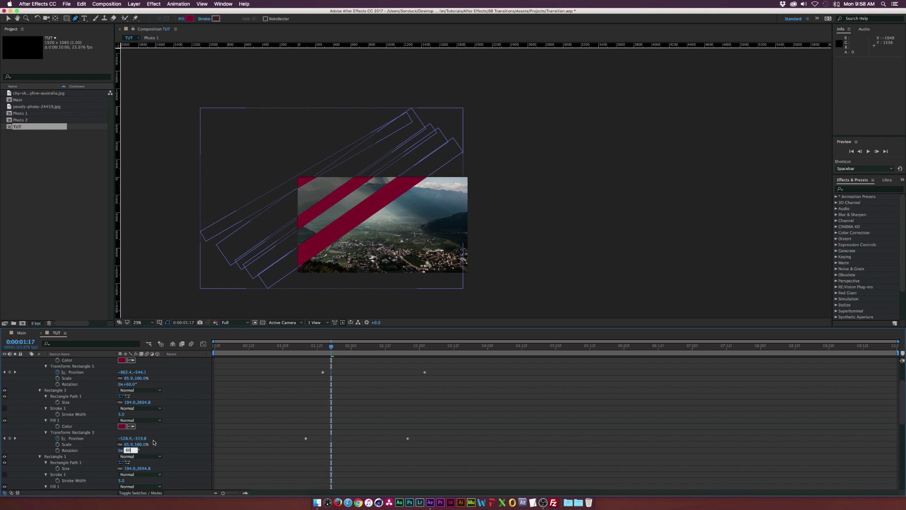
{"action": "left_click", "coordinate": [174, 436]}
{"action": "scroll", "coordinate": [174, 435], "scroll_direction": "down", "scroll_amount": 3}
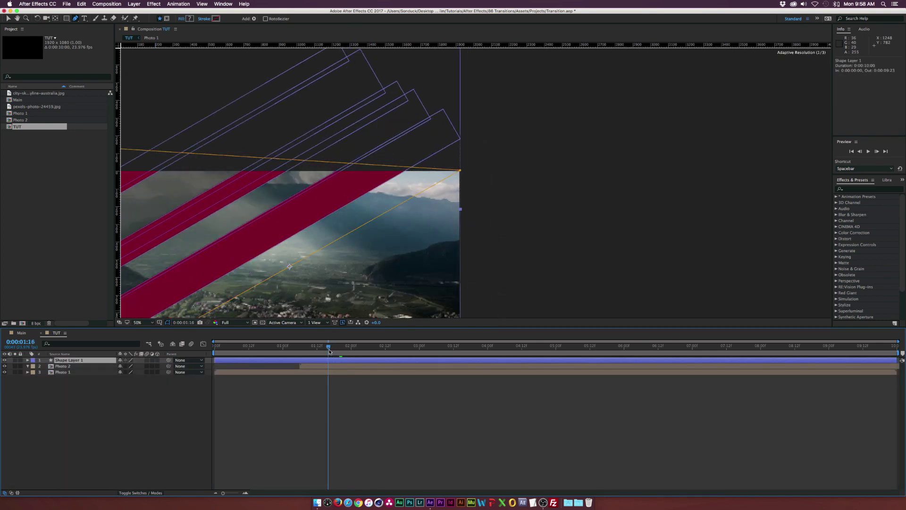
{"action": "mouse_move", "coordinate": [330, 346]}
{"action": "left_mouse_down"}
{"action": "mouse_move", "coordinate": [354, 346]}
{"action": "mouse_move", "coordinate": [326, 349]}
{"action": "left_mouse_up"}
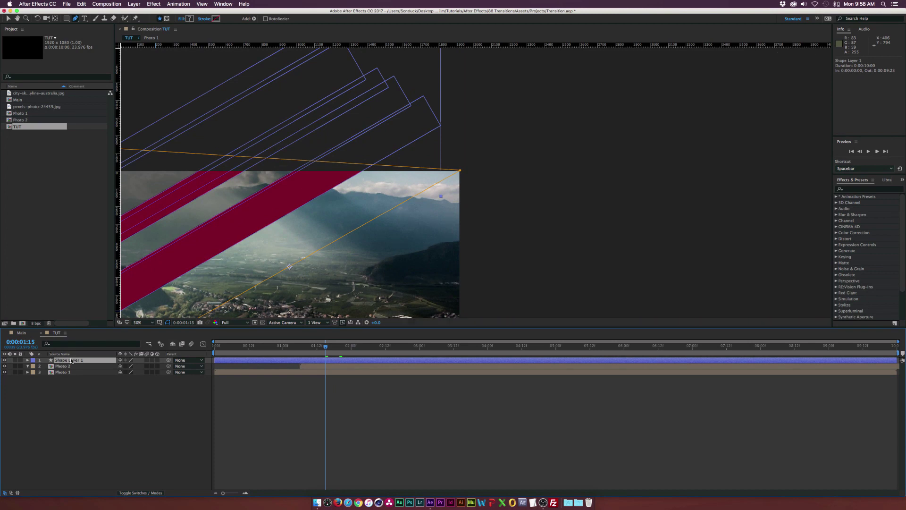
Duplicate Shape Layer 1 and flip the copy vertically and horizontally so its bars enter from the opposite corner.
{"action": "key", "text": "super+d"}
{"action": "left_click", "coordinate": [134, 3]}
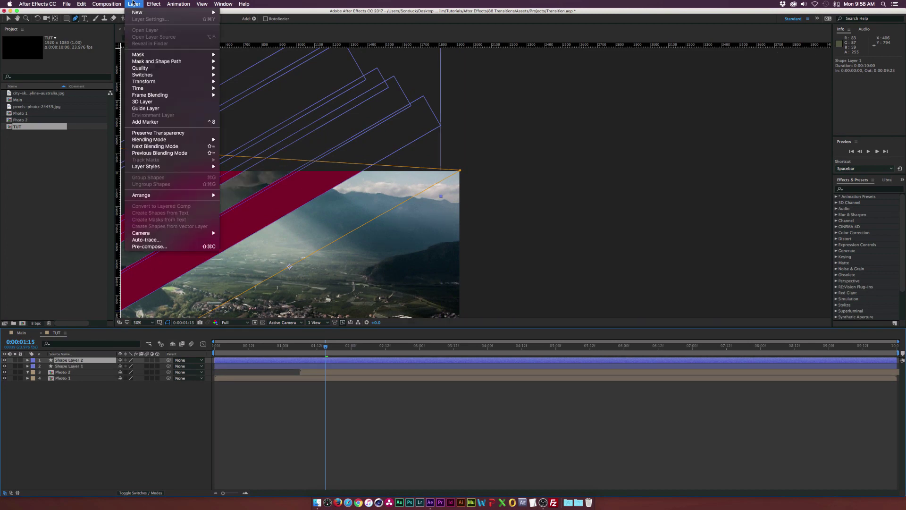
{"action": "mouse_move", "coordinate": [156, 81]}
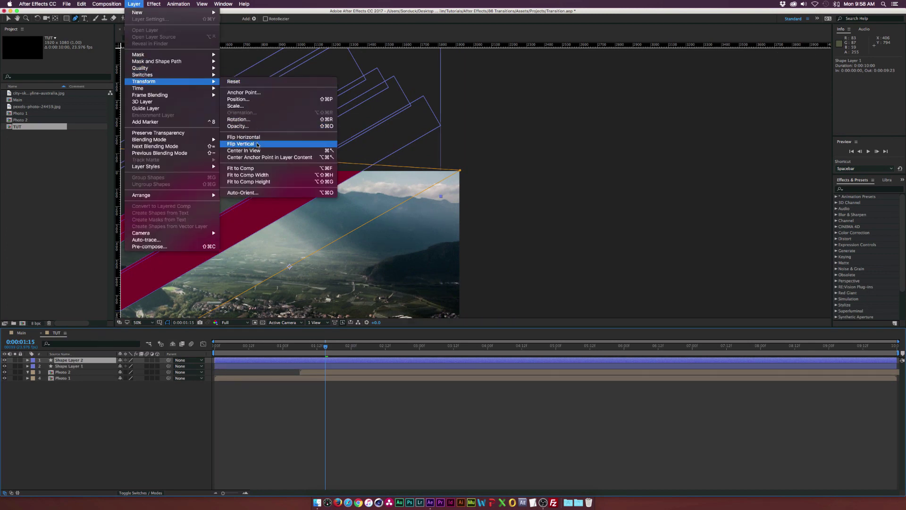
{"action": "left_click", "coordinate": [256, 144]}
{"action": "left_click", "coordinate": [134, 3]}
{"action": "mouse_move", "coordinate": [165, 81]}
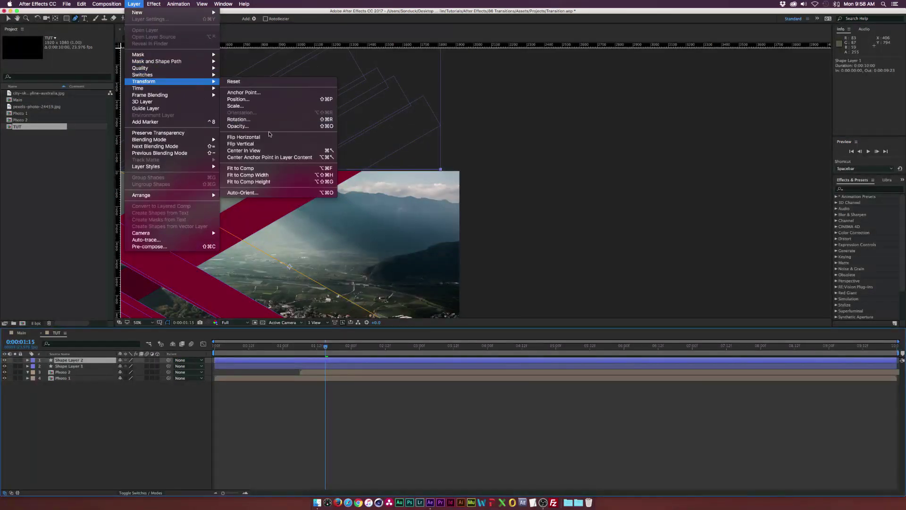
{"action": "left_click", "coordinate": [265, 137]}
{"action": "key", "text": "comma"}
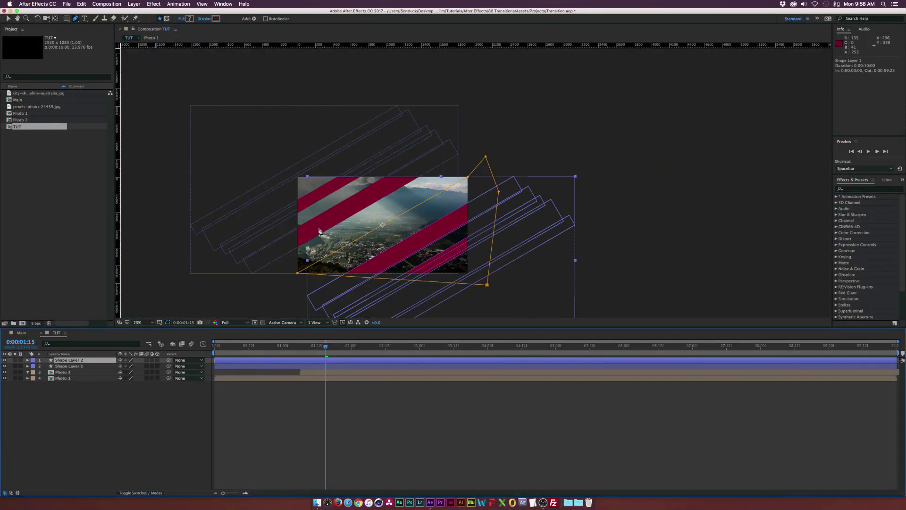
Review the mirrored bars moving through the transition and check how they meet along the frame's diagonal.
{"action": "left_click_drag", "start_coordinate": [326, 347], "coordinate": [346, 352]}
{"action": "key", "text": "period"}
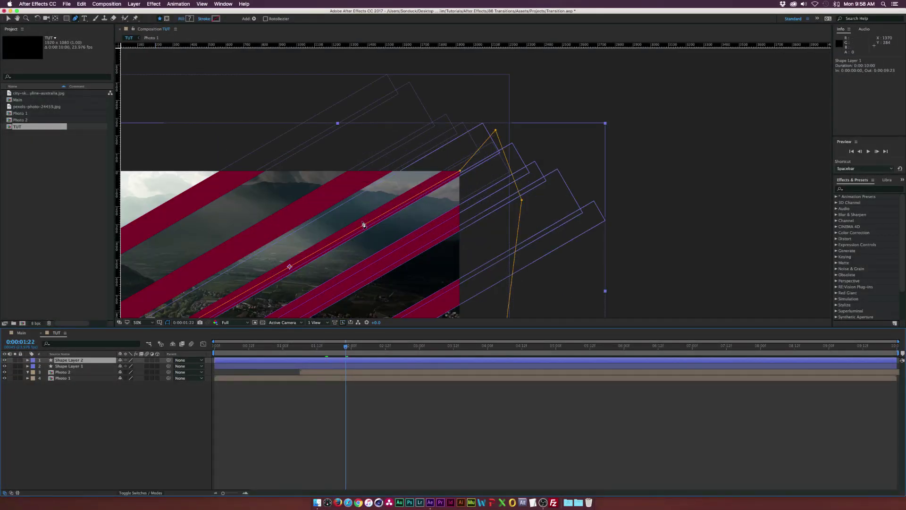
{"action": "left_click", "coordinate": [189, 425]}
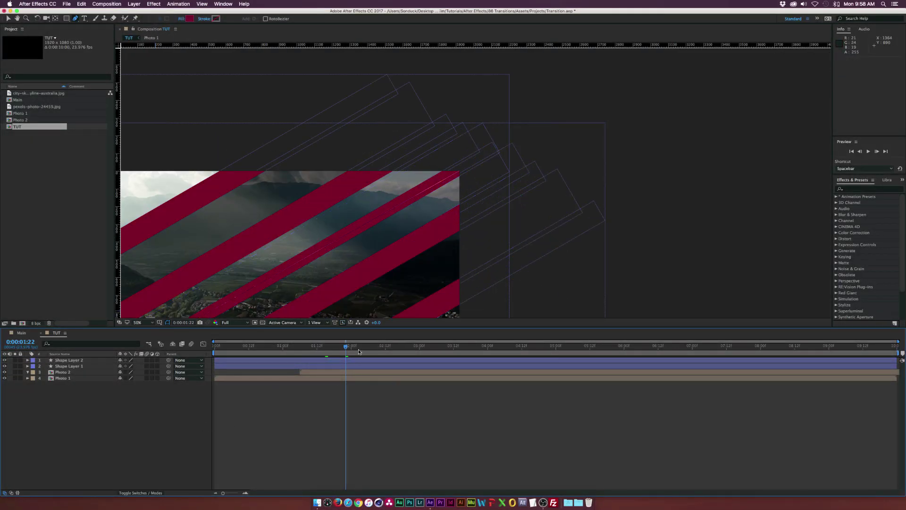
{"action": "key", "text": "space"}
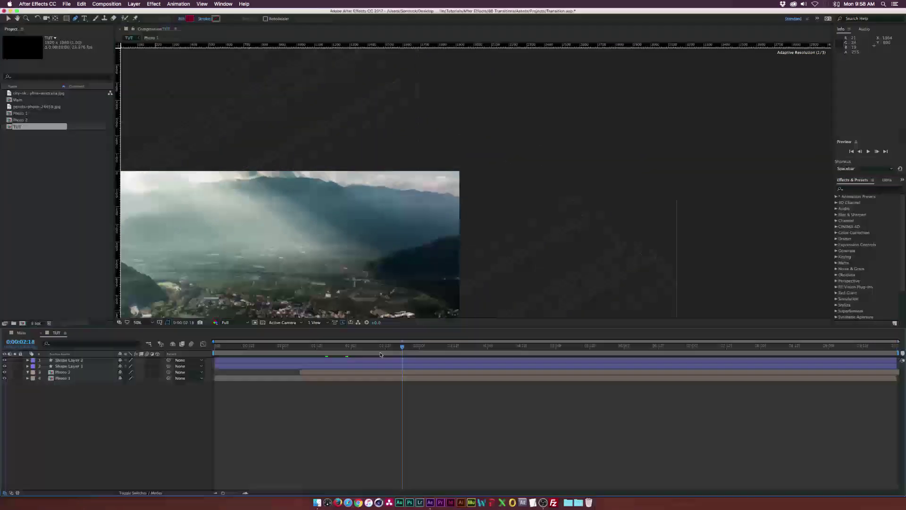
{"action": "left_click_drag", "start_coordinate": [343, 354], "coordinate": [297, 353]}
{"action": "left_click_drag", "start_coordinate": [303, 274], "coordinate": [435, 122]}
Draw a closed mask on Photo 2 around the frame's upper-left half, following the diagonal bar edge at 0:00:02:03.
{"action": "left_click", "coordinate": [64, 377]}
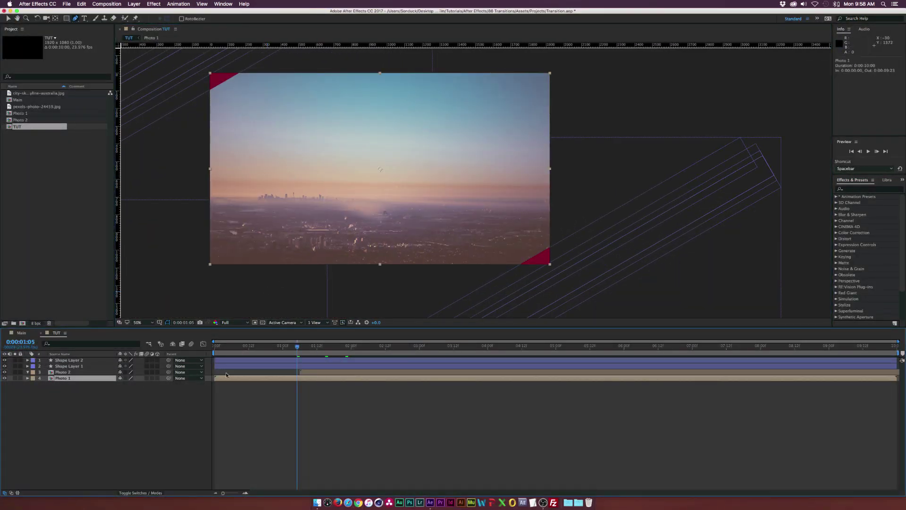
{"action": "left_click_drag", "start_coordinate": [299, 349], "coordinate": [343, 349]}
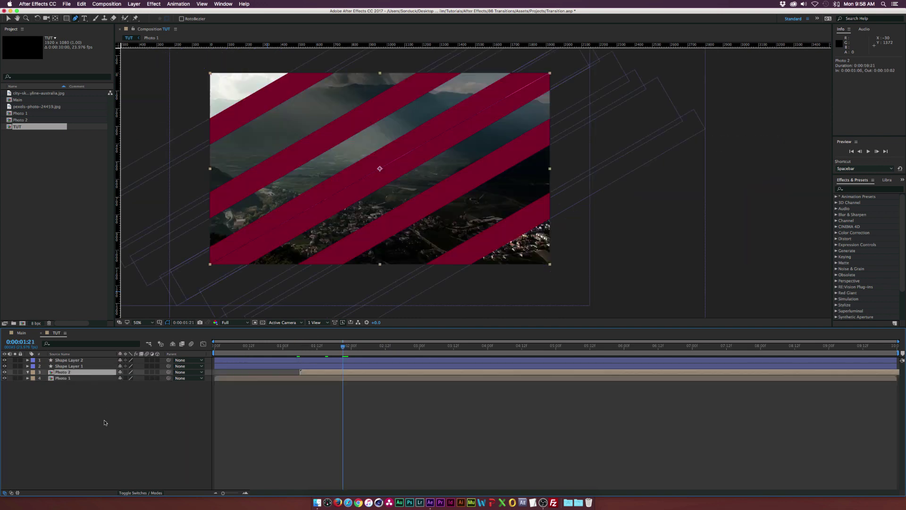
{"action": "left_click", "coordinate": [66, 372]}
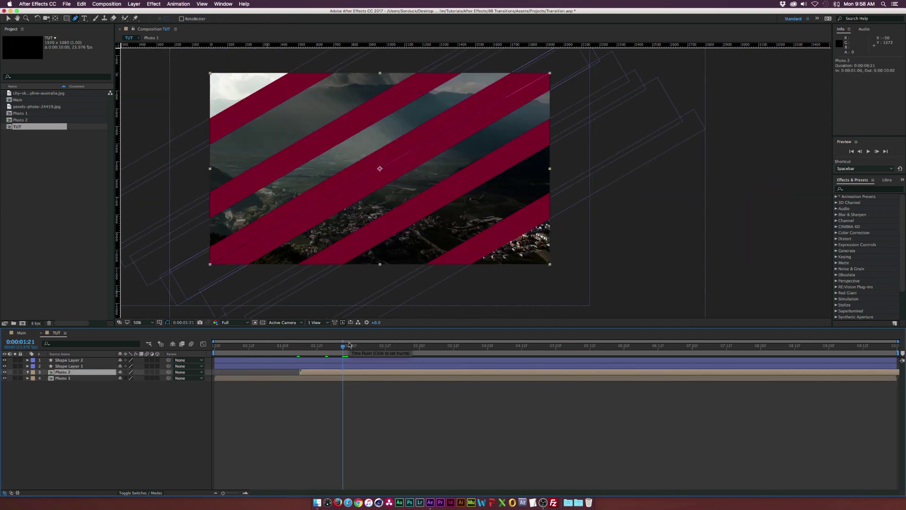
{"action": "mouse_move", "coordinate": [350, 340]}
{"action": "left_mouse_down"}
{"action": "mouse_move", "coordinate": [329, 348]}
{"action": "mouse_move", "coordinate": [340, 349]}
{"action": "left_mouse_up"}
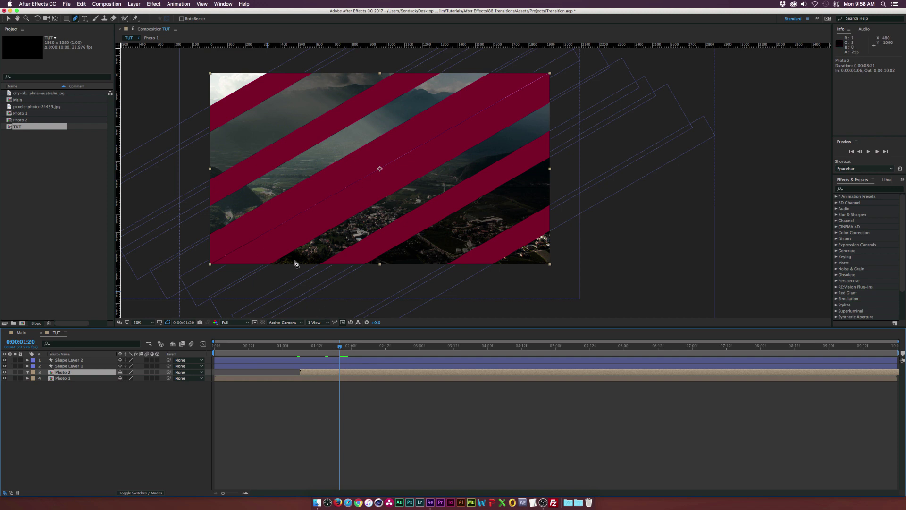
{"action": "left_click_drag", "start_coordinate": [342, 348], "coordinate": [360, 348]}
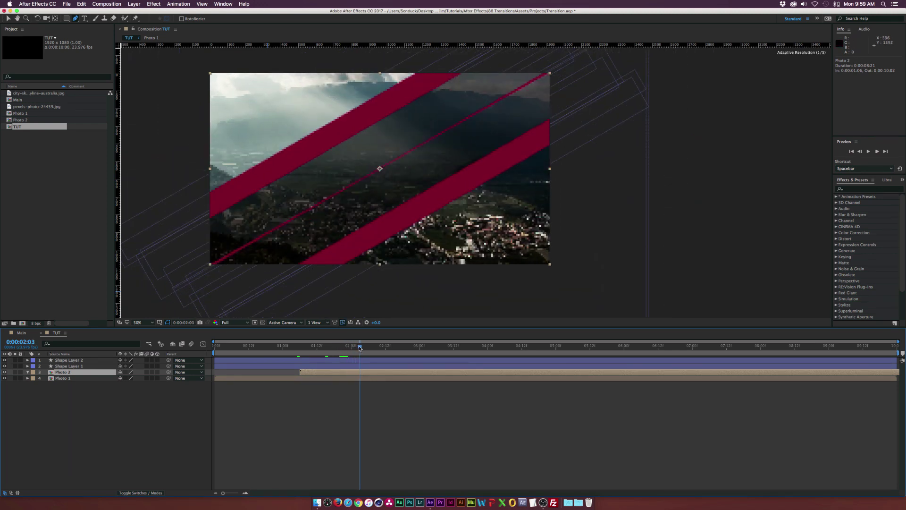
{"action": "left_click", "coordinate": [208, 266]}
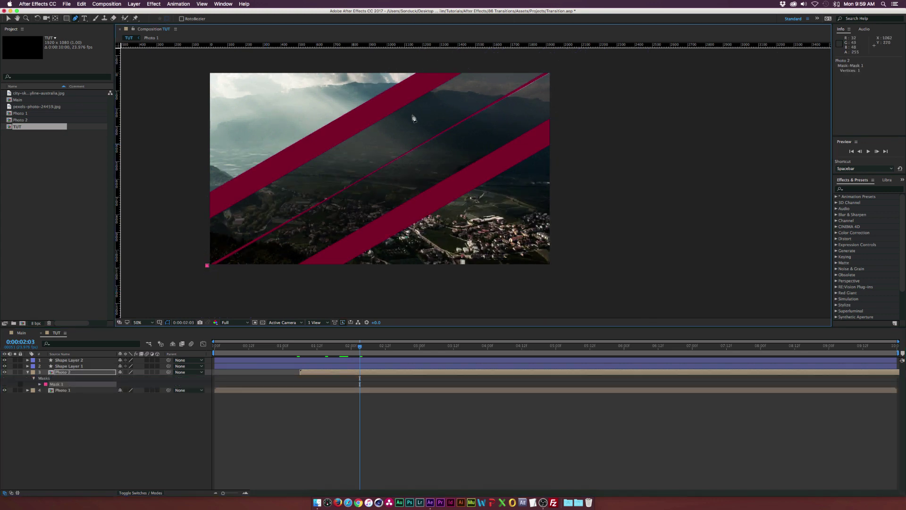
{"action": "left_click", "coordinate": [551, 73]}
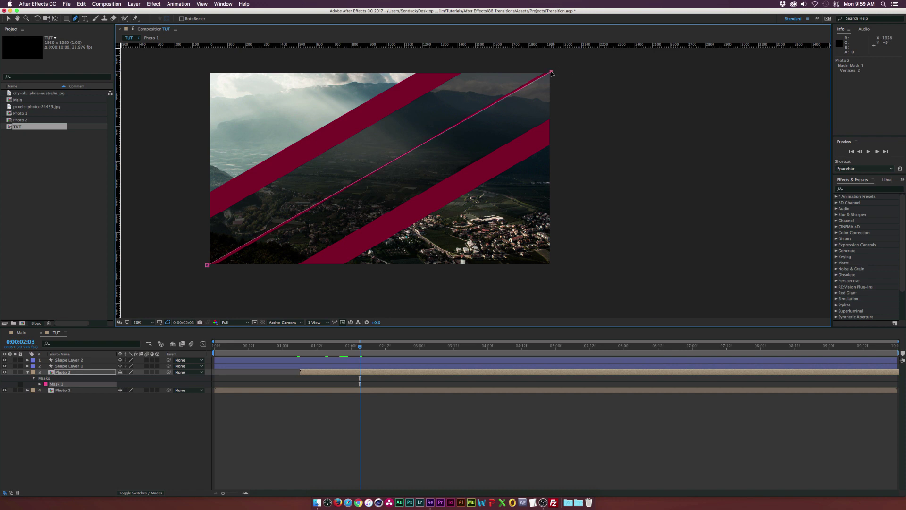
{"action": "left_click", "coordinate": [195, 62]}
{"action": "left_click", "coordinate": [183, 253]}
{"action": "left_click", "coordinate": [207, 266]}
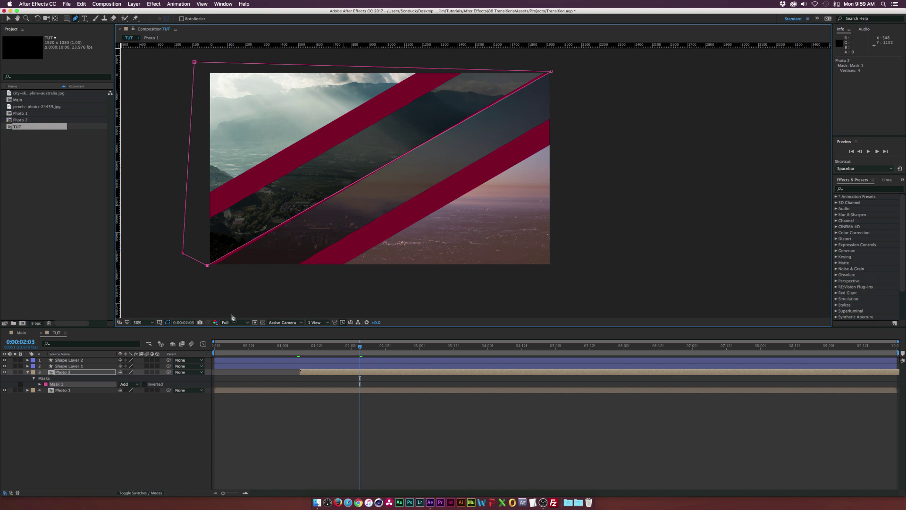
Animate Photo 2's Mask Path from outside the frame's upper-left corner at 0:00:01:06 to the diagonal at 0:00:02:03.
{"action": "left_click", "coordinate": [40, 384]}
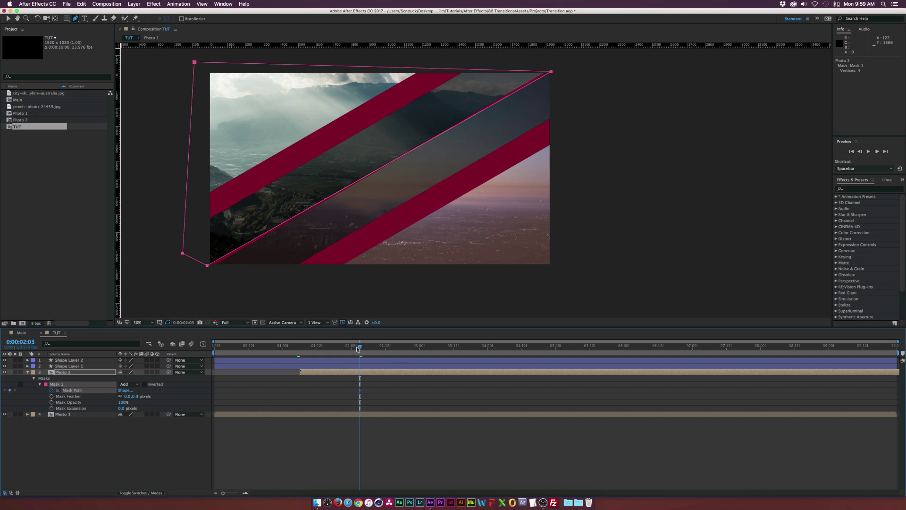
{"action": "left_click_drag", "start_coordinate": [355, 349], "coordinate": [298, 353]}
{"action": "key", "text": "v"}
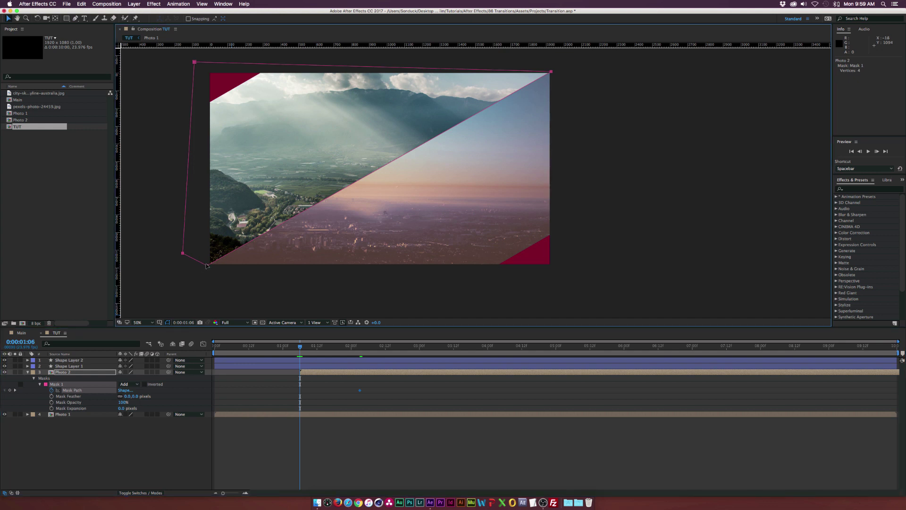
{"action": "left_click_drag", "start_coordinate": [207, 266], "coordinate": [145, 125]}
{"action": "left_click", "coordinate": [303, 343]}
{"action": "left_click_drag", "start_coordinate": [302, 347], "coordinate": [339, 357]}
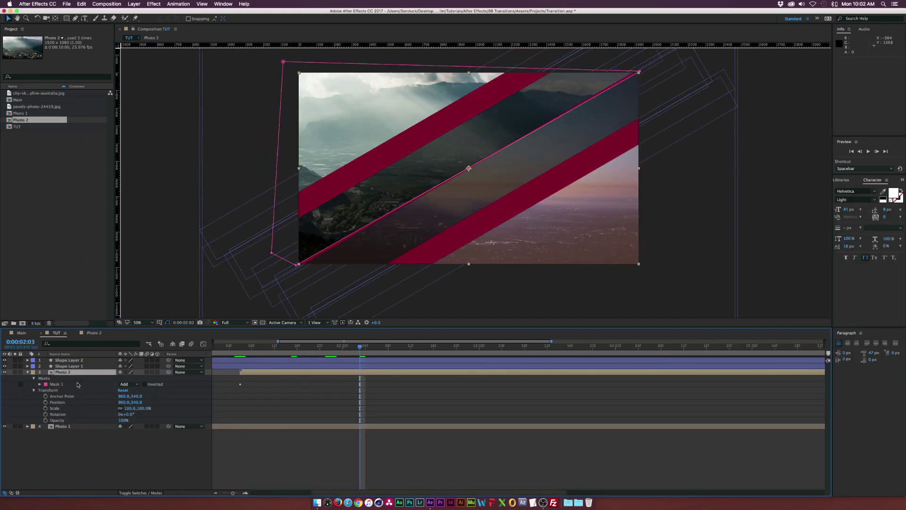
Duplicate Photo 2's Mask 1 and remove the Mask Path keyframes from the copy.
{"action": "left_click", "coordinate": [60, 385]}
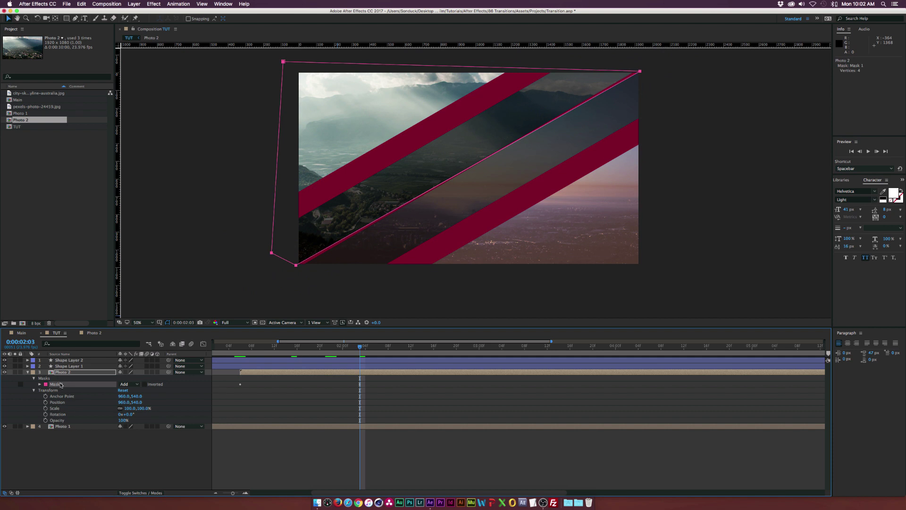
{"action": "key", "text": "super+d"}
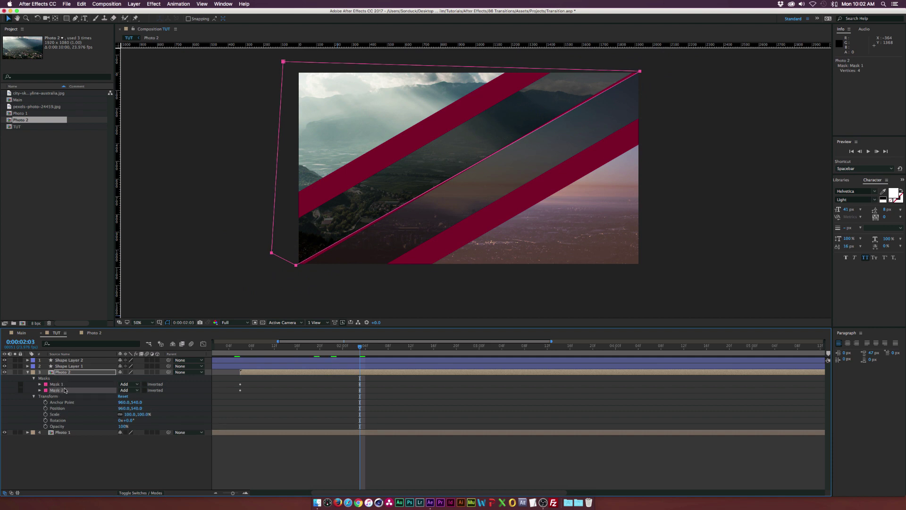
{"action": "key", "text": "m"}
{"action": "left_click_drag", "start_coordinate": [223, 394], "coordinate": [399, 397]}
{"action": "key", "text": "Delete"}
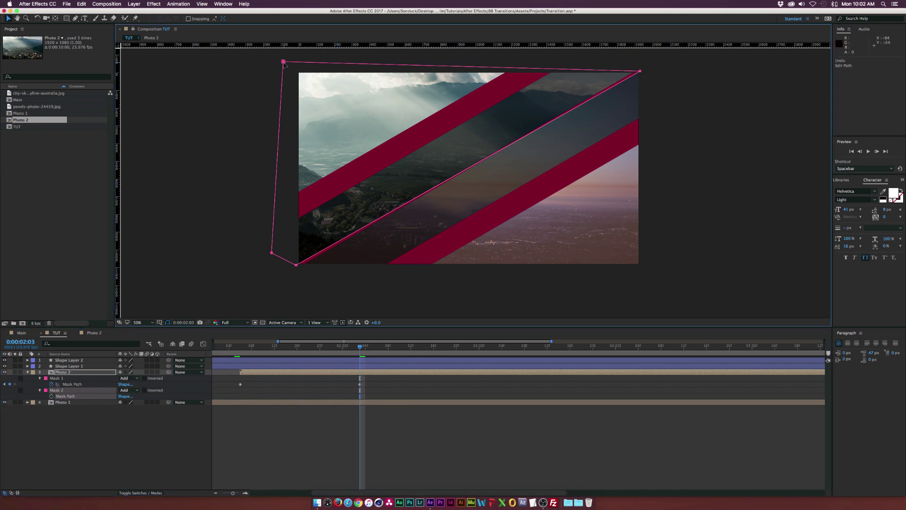
Reshape Mask 2 around the frame's lower-right half and animate its path inward from beyond the lower-right corner between 0:00:01:06 and 0:00:02:03.
{"action": "left_click", "coordinate": [283, 61]}
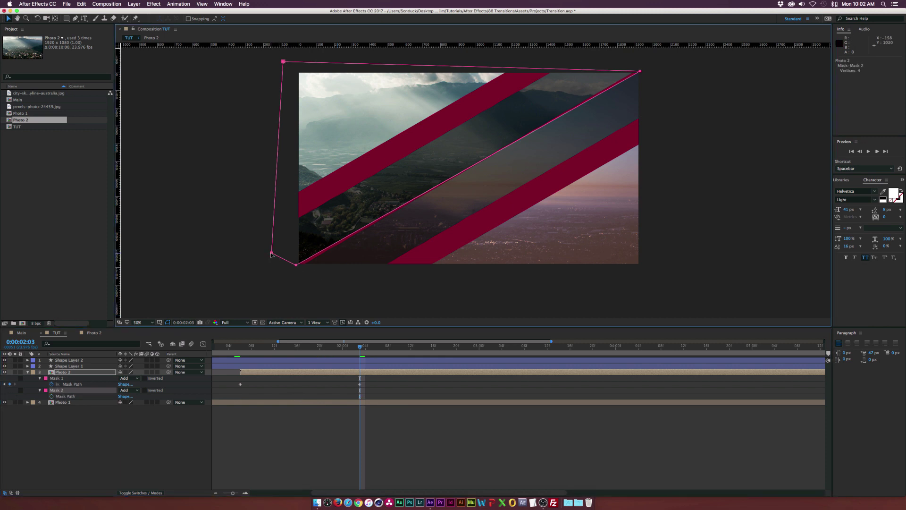
{"action": "left_click_drag", "start_coordinate": [272, 255], "coordinate": [664, 280]}
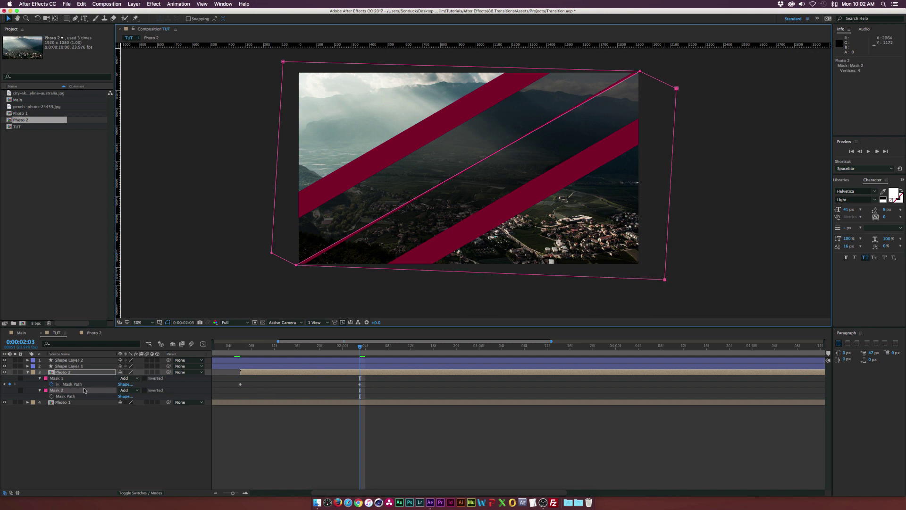
{"action": "left_click", "coordinate": [52, 397]}
{"action": "left_click_drag", "start_coordinate": [253, 347], "coordinate": [243, 347]}
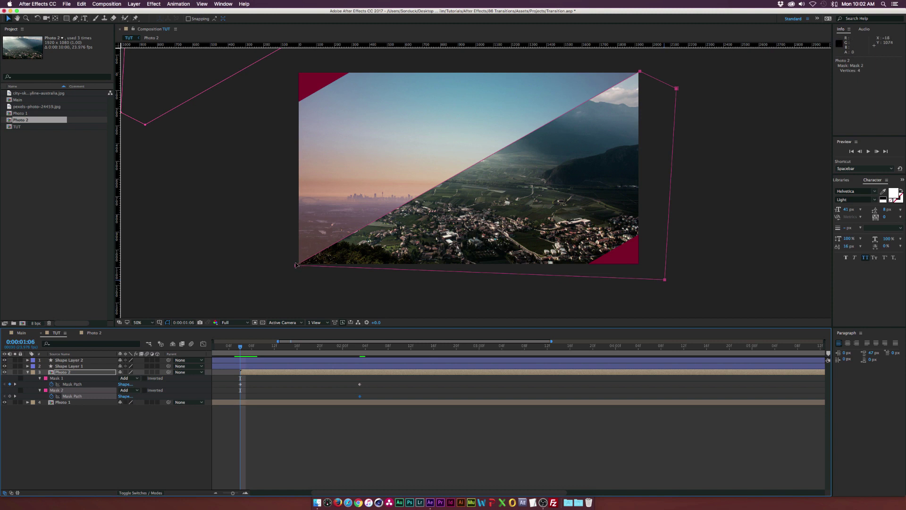
{"action": "left_click_drag", "start_coordinate": [296, 265], "coordinate": [609, 341]}
{"action": "left_click_drag", "start_coordinate": [240, 348], "coordinate": [340, 348]}
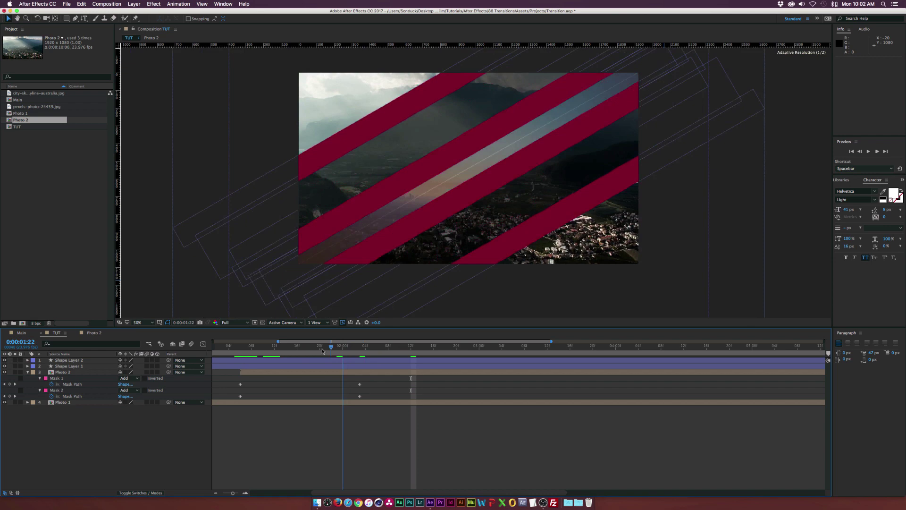
Split the Photo 2 layer at 0:00:02:08, while the last bar still covers the diagonal.
{"action": "mouse_move", "coordinate": [412, 348]}
{"action": "left_mouse_down"}
{"action": "mouse_move", "coordinate": [261, 353]}
{"action": "mouse_move", "coordinate": [439, 347]}
{"action": "mouse_move", "coordinate": [417, 348]}
{"action": "left_mouse_up"}
{"action": "left_click_drag", "start_coordinate": [356, 348], "coordinate": [388, 348]}
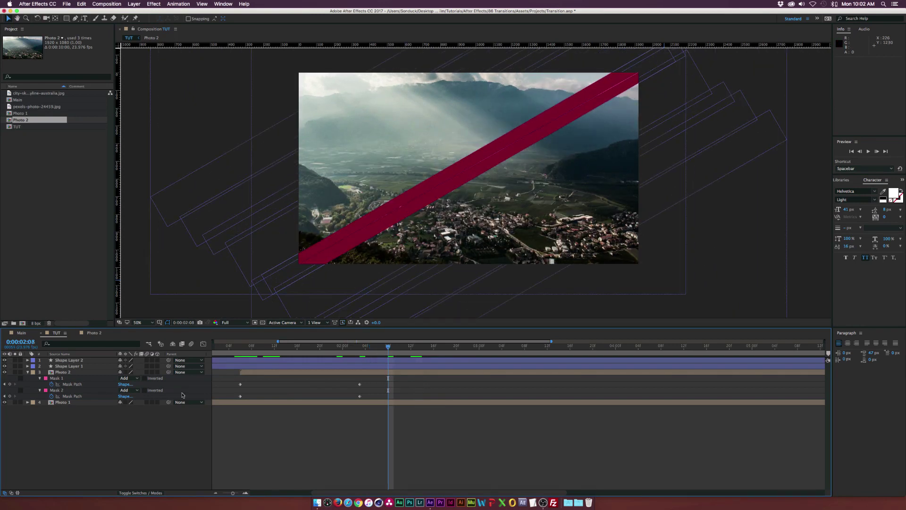
{"action": "left_click", "coordinate": [78, 371]}
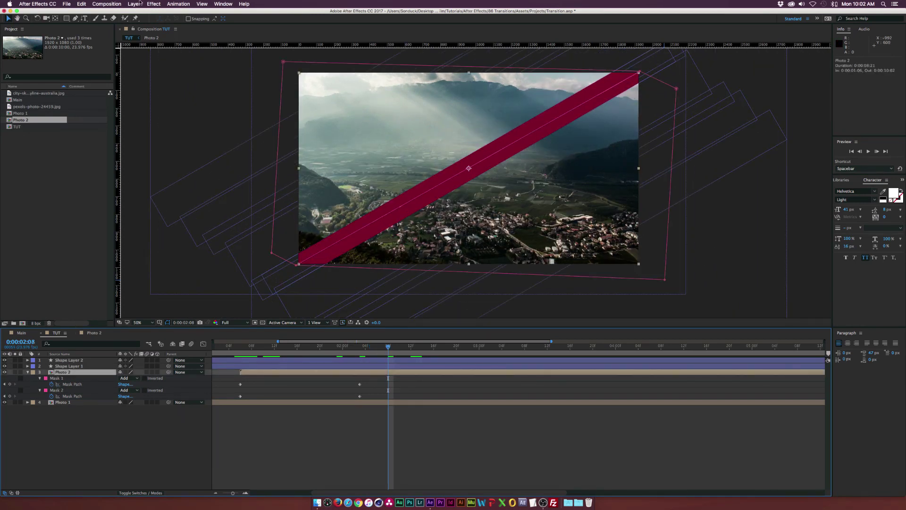
{"action": "left_click", "coordinate": [81, 4]}
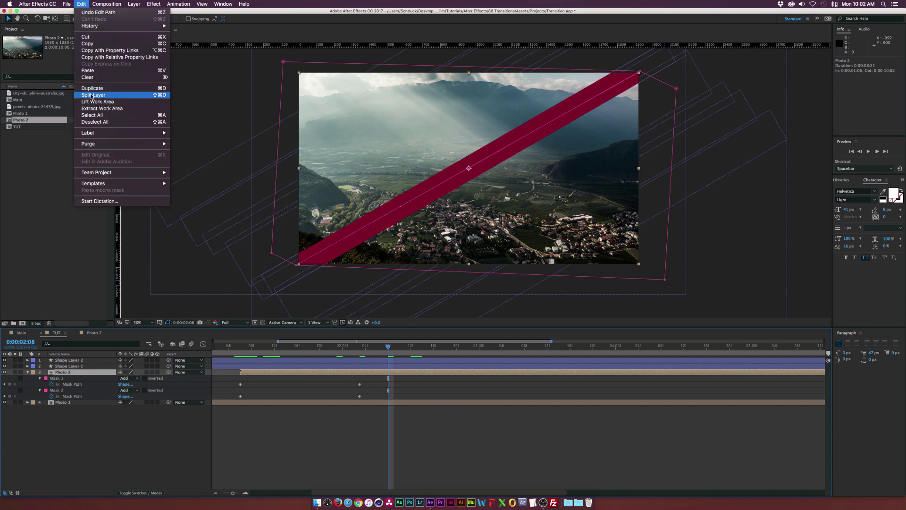
{"action": "left_click", "coordinate": [330, 336]}
{"action": "key", "text": "super+d"}
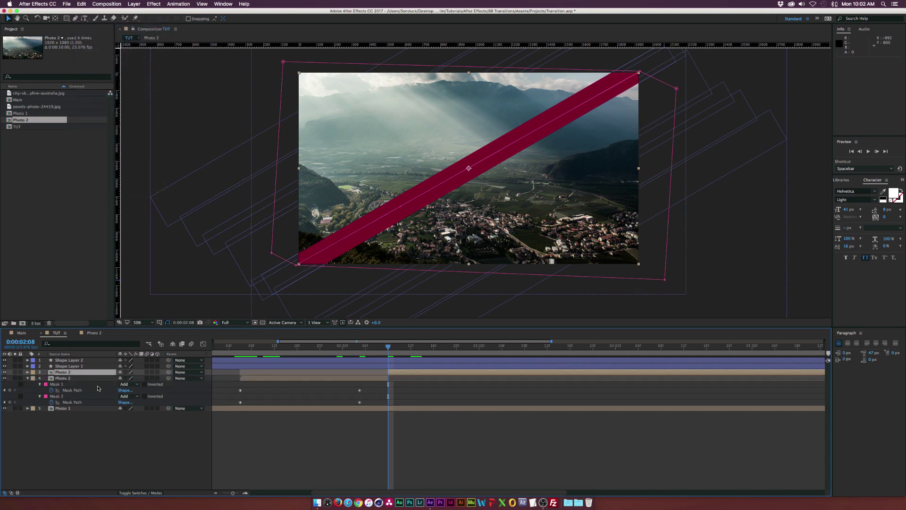
Delete Mask 1 and Mask 2 from the second part of the split Photo 2 layer.
{"action": "key", "text": "m"}
{"action": "left_click", "coordinate": [56, 378]}
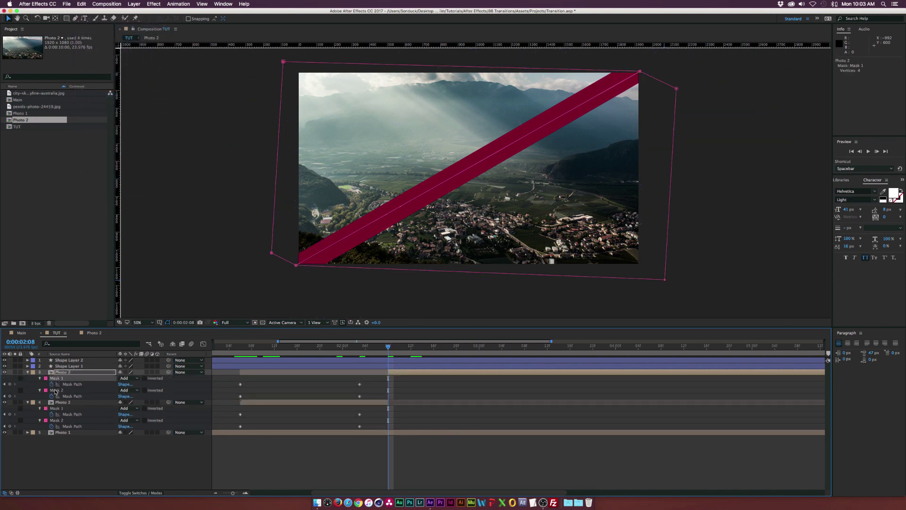
{"action": "left_click", "coordinate": [55, 390], "text": "shift"}
{"action": "key", "text": "Delete"}
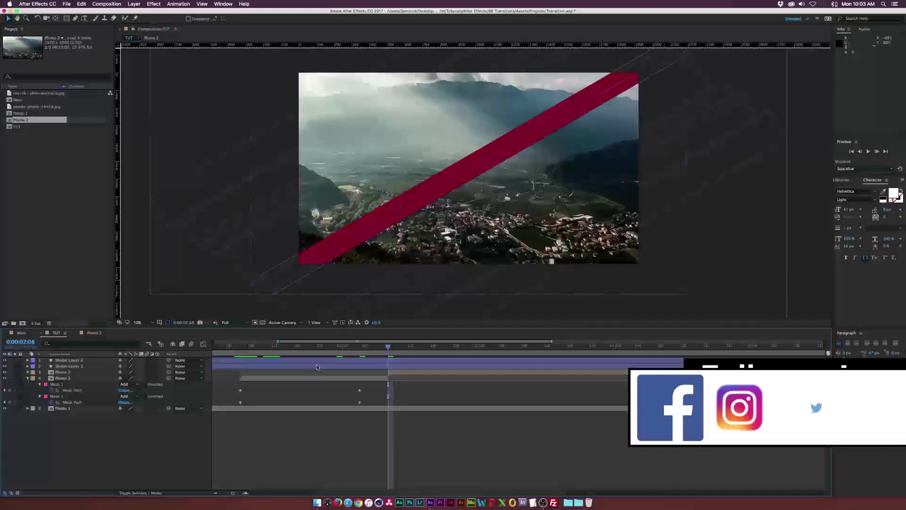
Review the end of the transition and the Position keyframes of the bars in both shape layers.
{"action": "left_click", "coordinate": [416, 347]}
{"action": "left_click_drag", "start_coordinate": [416, 349], "coordinate": [428, 349]}
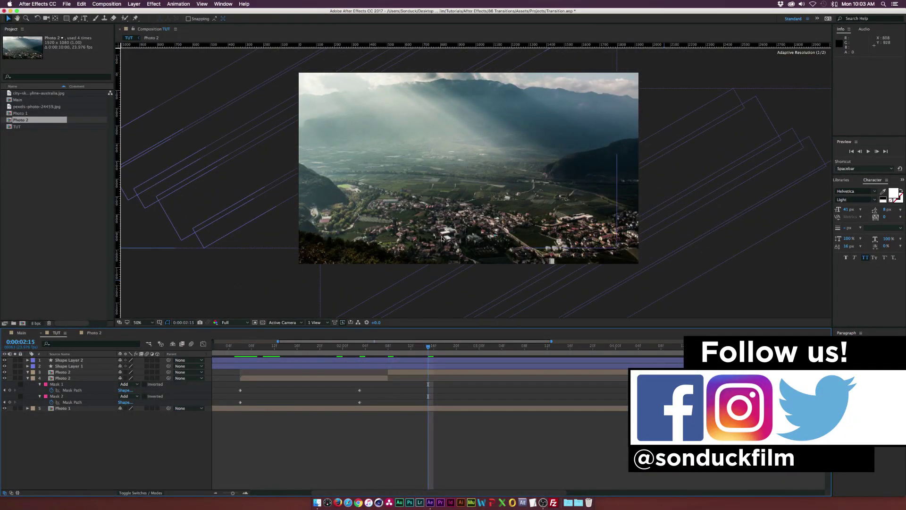
{"action": "key", "text": "u"}
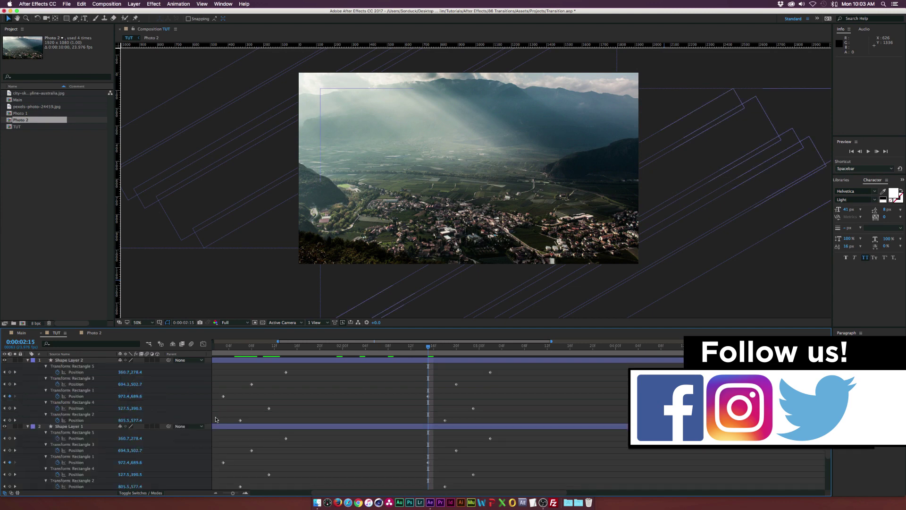
{"action": "key", "text": "u"}
{"action": "left_click_drag", "start_coordinate": [427, 347], "coordinate": [367, 360]}
{"action": "key", "text": "minus"}
{"action": "key", "text": "minus"}
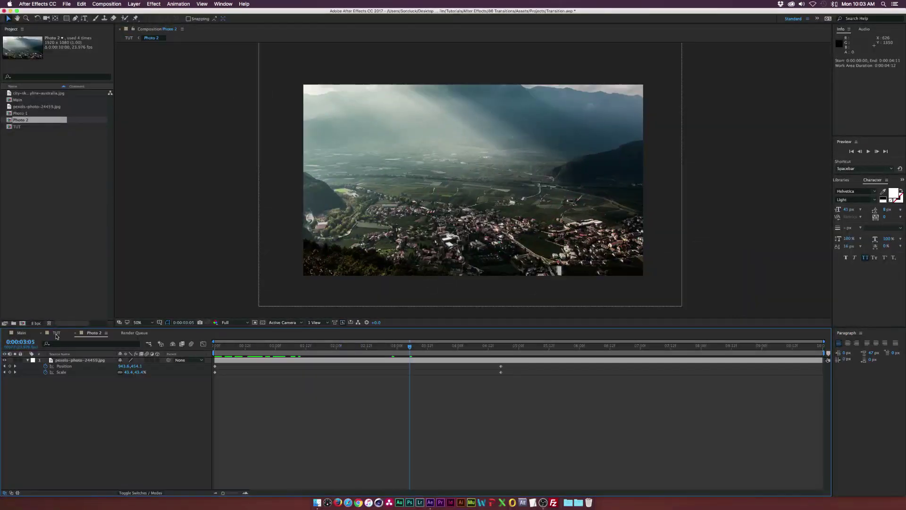
Enable motion blur on Shape Layer 2 and Shape Layer 1 in the TUT composition.
{"action": "left_click", "coordinate": [56, 334]}
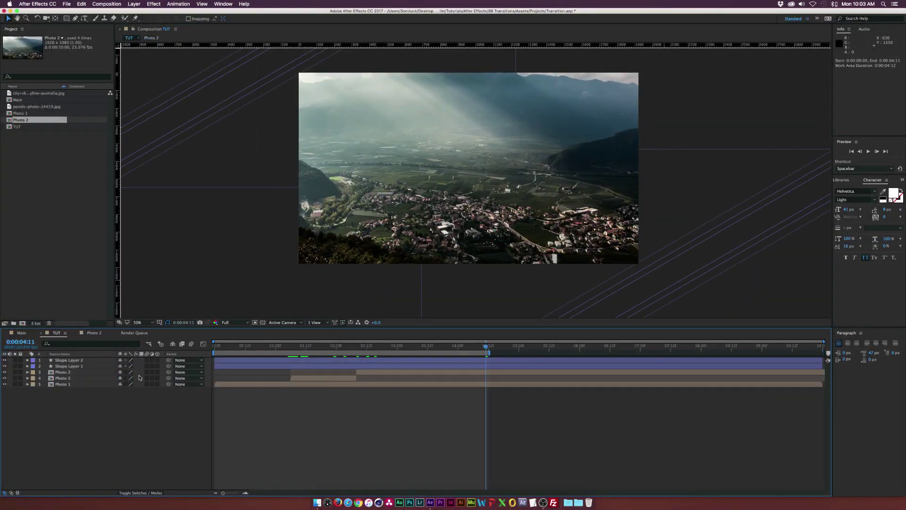
{"action": "left_click", "coordinate": [147, 360]}
{"action": "left_click", "coordinate": [148, 366]}
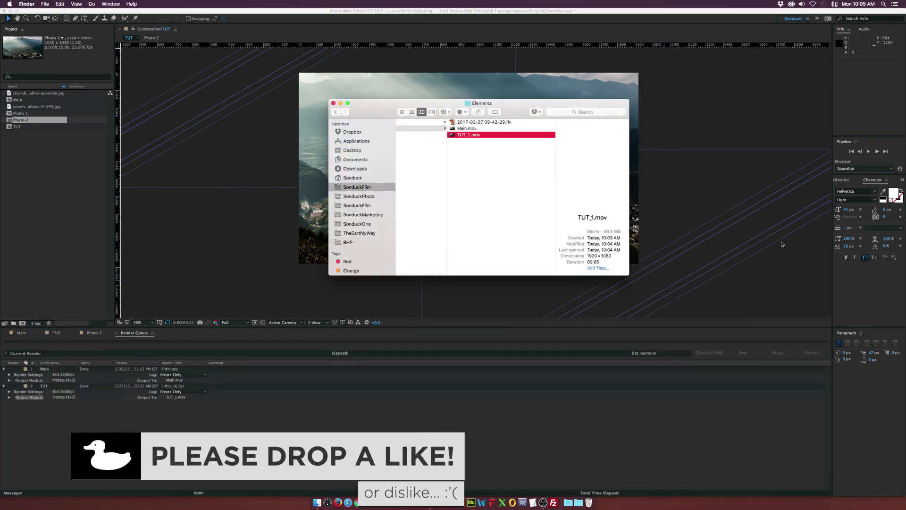
Preview the rendered TUT_1.mov in Finder.
{"action": "key", "text": "space"}
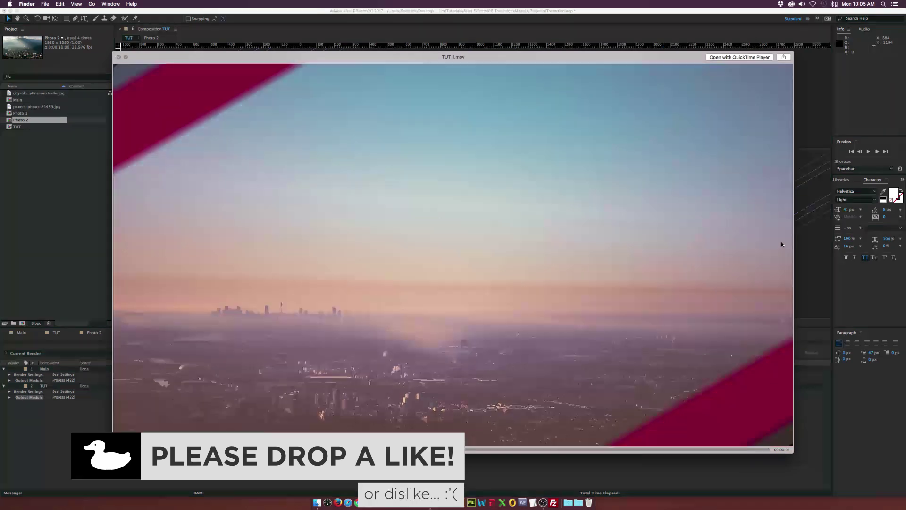